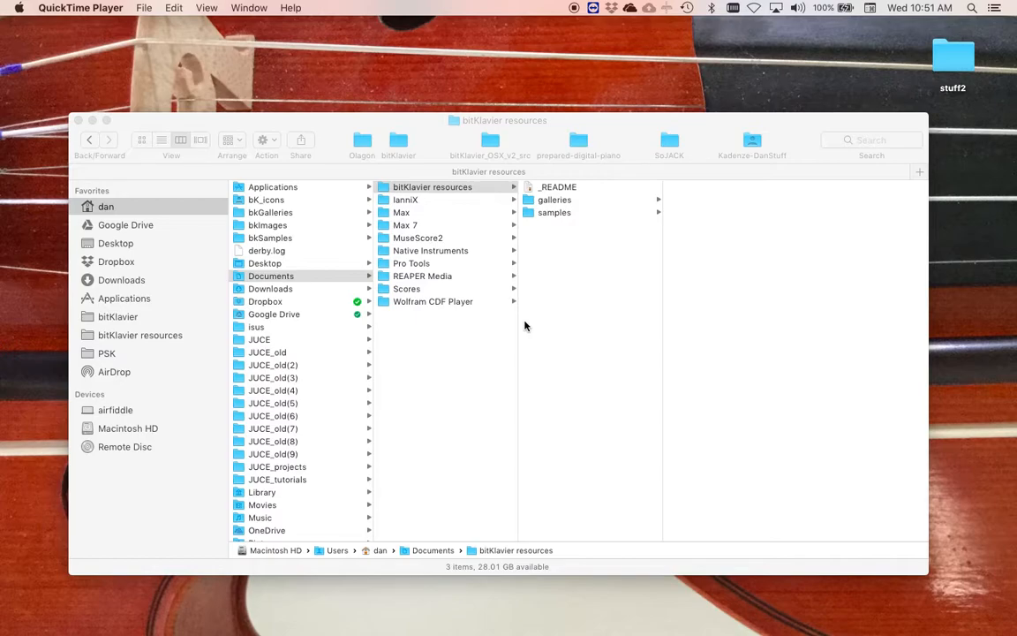
Open the bitKlavier resources folder inside the Documents folder in Finder.
click(346, 173)
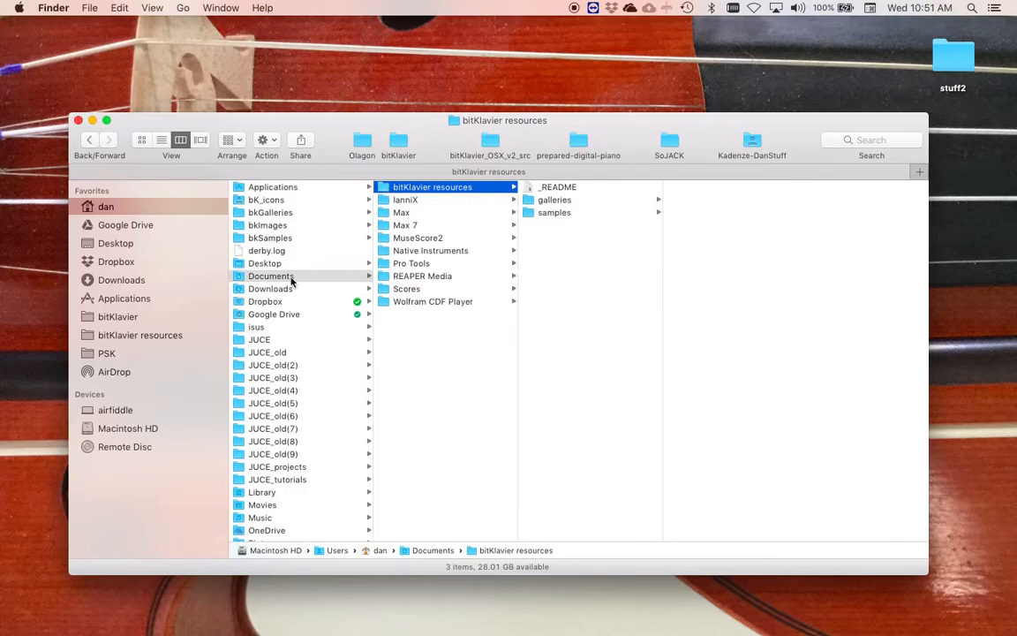
click(239, 278)
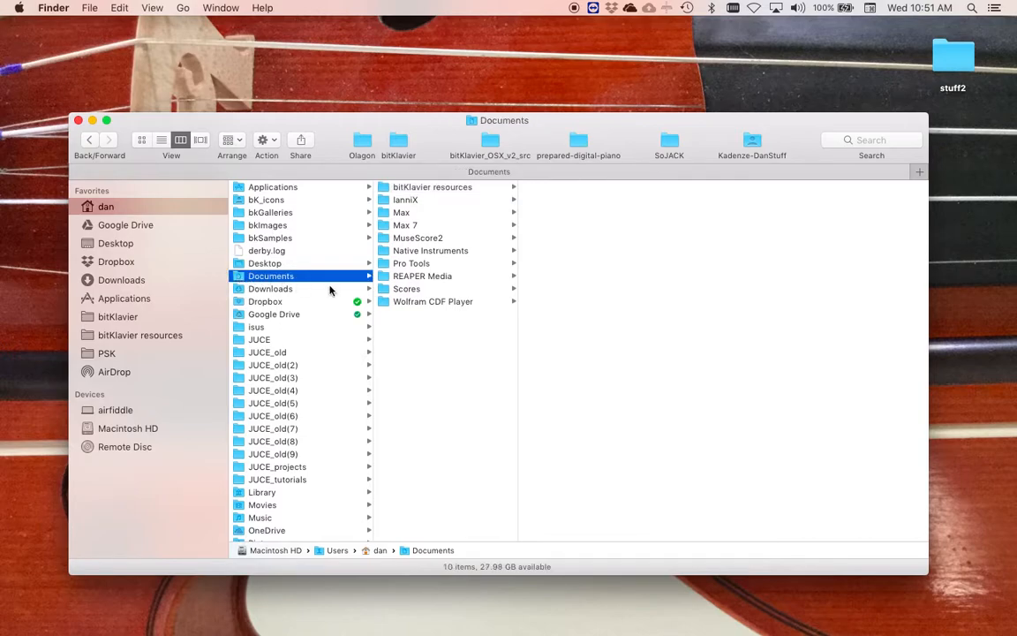
click(384, 188)
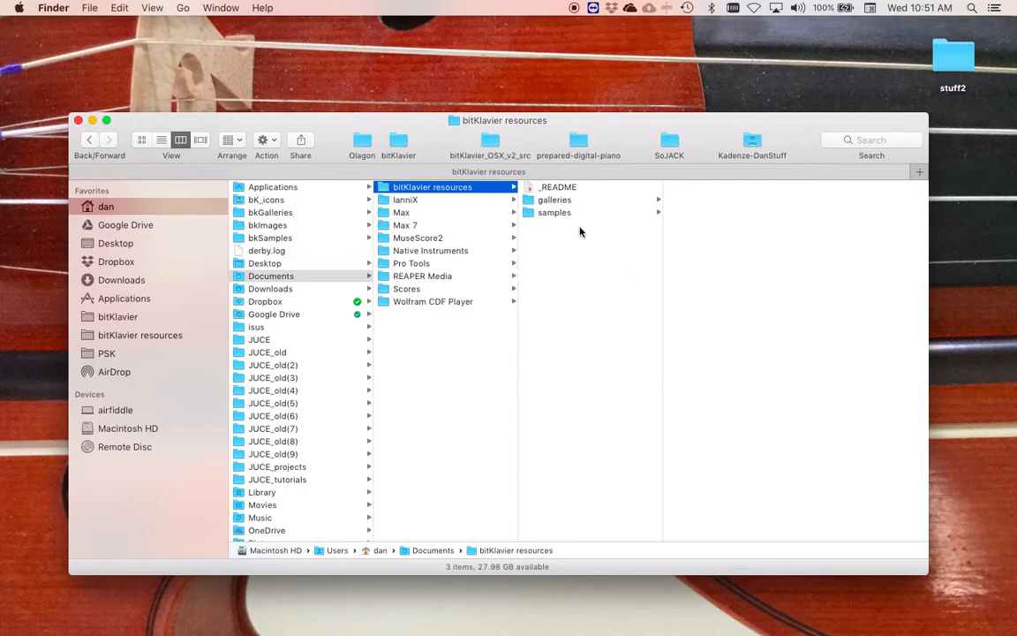
Examine the samples, galleries and custom galleries folders, and return to the bitKlavier resources folder.
click(556, 213)
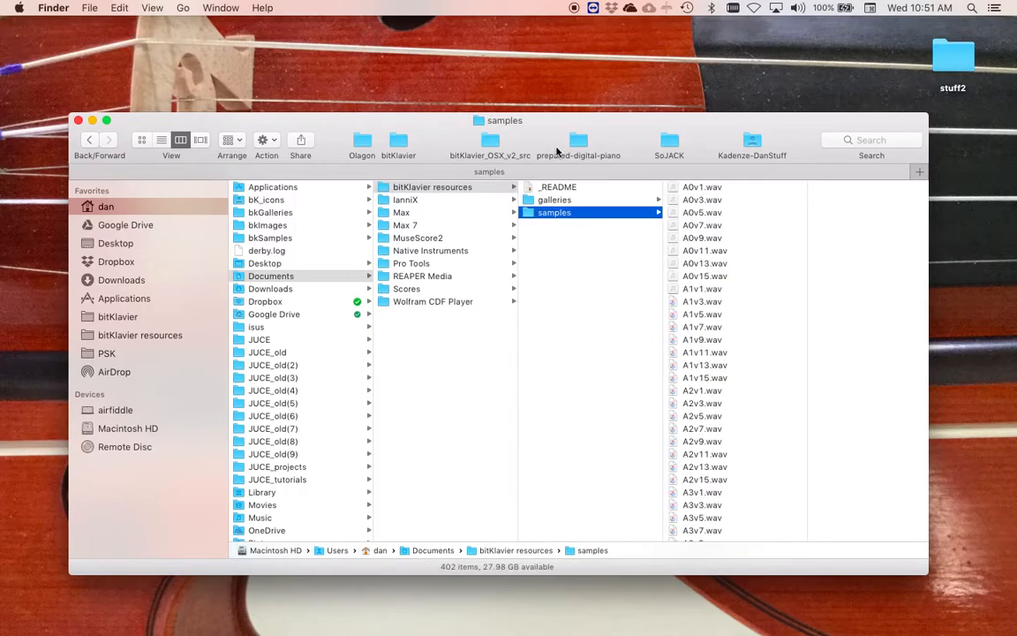
click(553, 201)
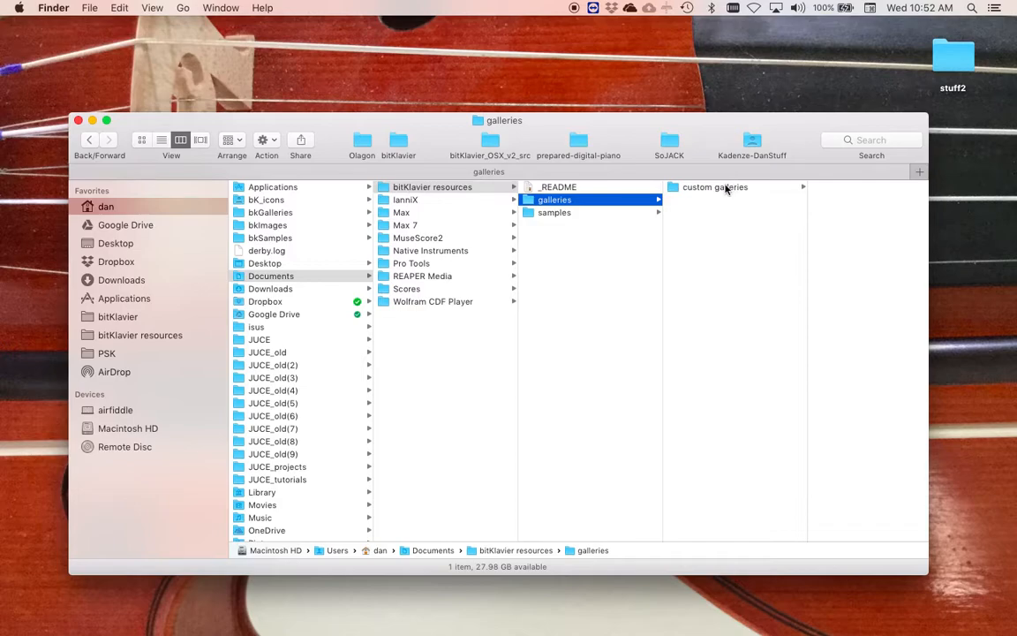
click(723, 187)
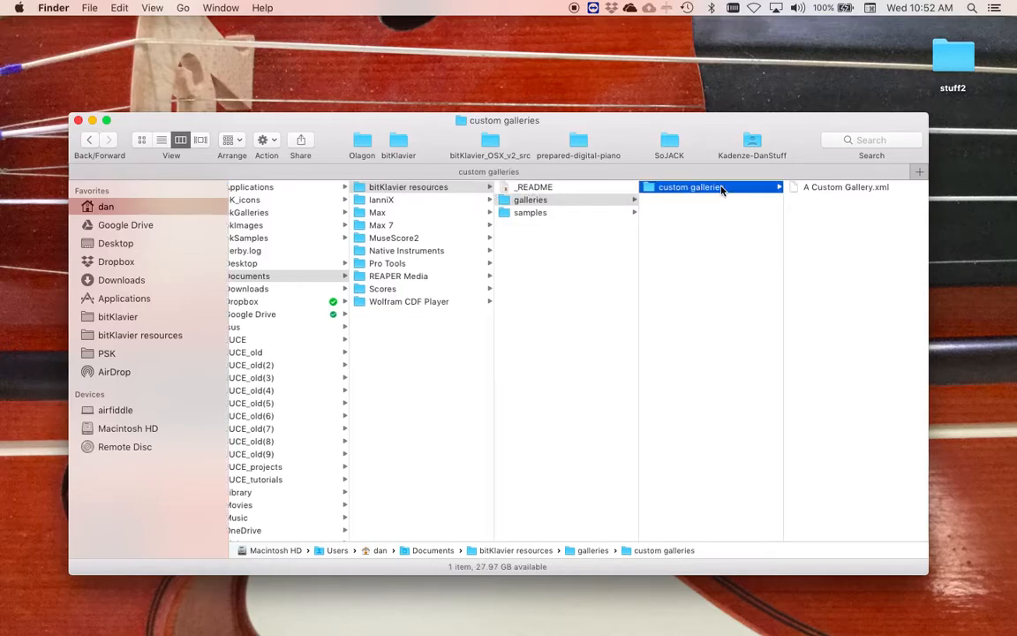
click(501, 202)
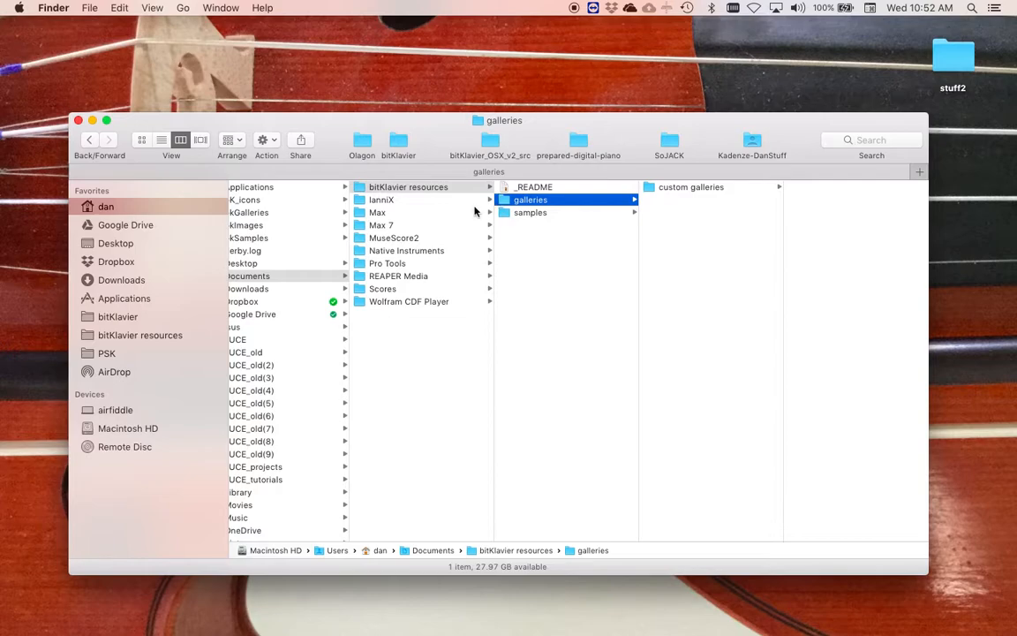
click(362, 188)
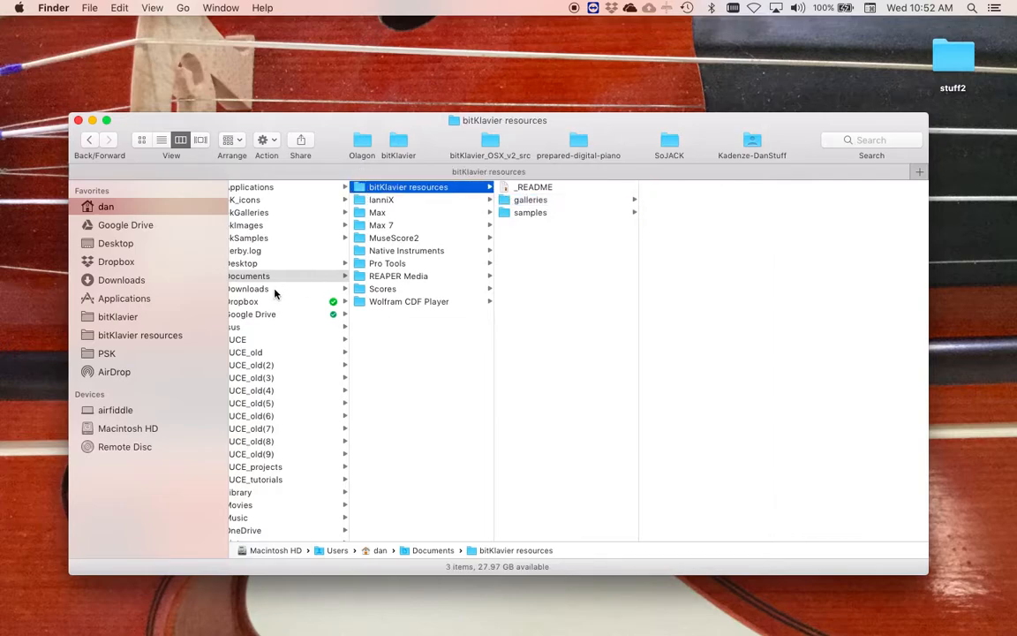
scroll(264, 274, left, 3)
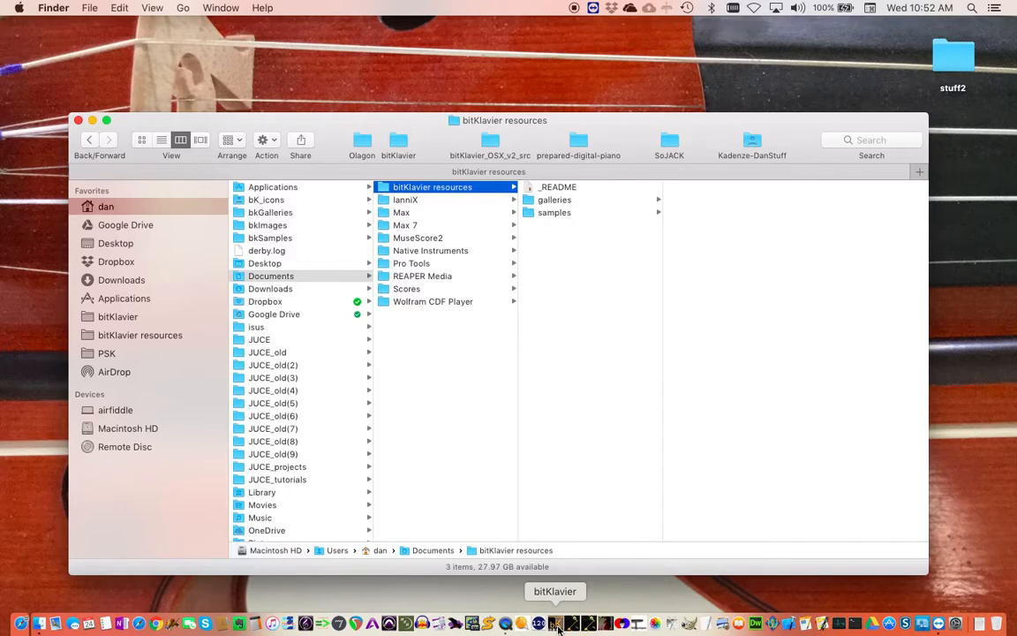
Try to launch bitKlavier normally and dismiss the resulting security alert.
click(556, 624)
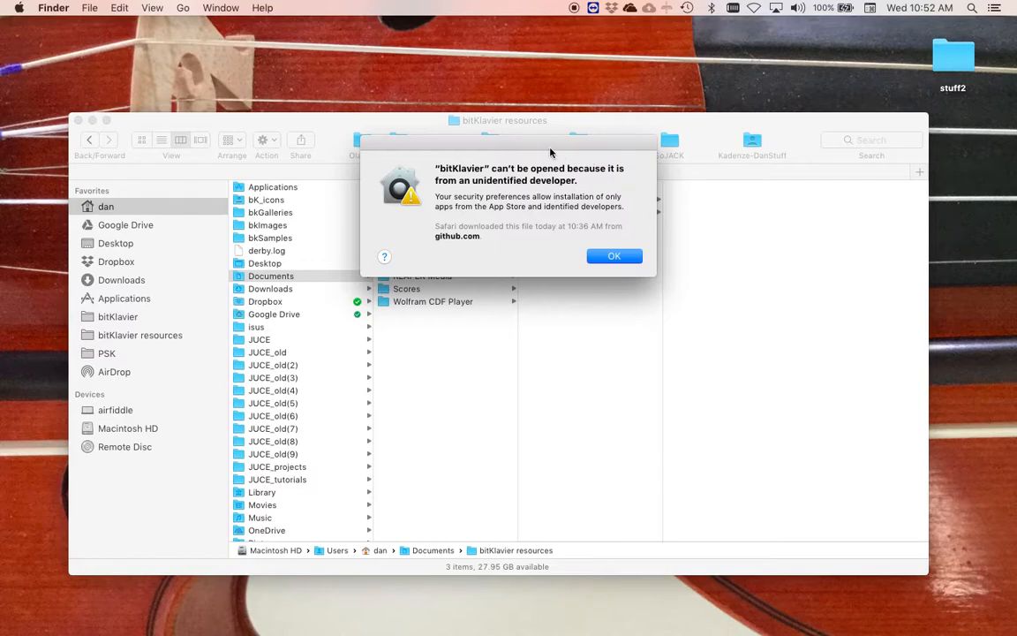
click(615, 257)
click(616, 258)
Check how System Preferences' Security & Privacy settings handle the blocked bitKlavier app, and close the window.
click(958, 627)
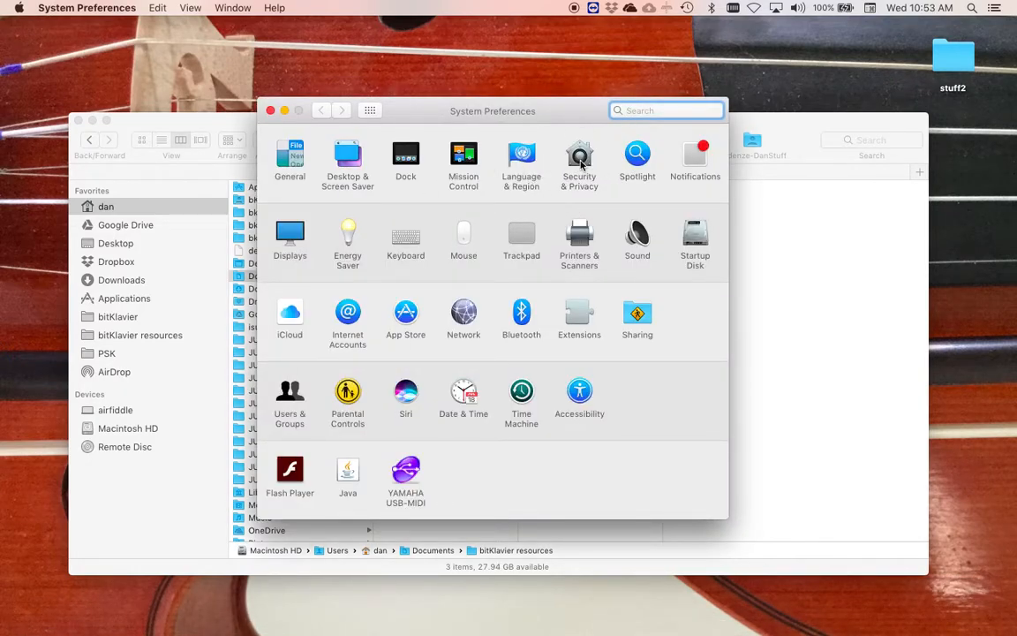
click(581, 164)
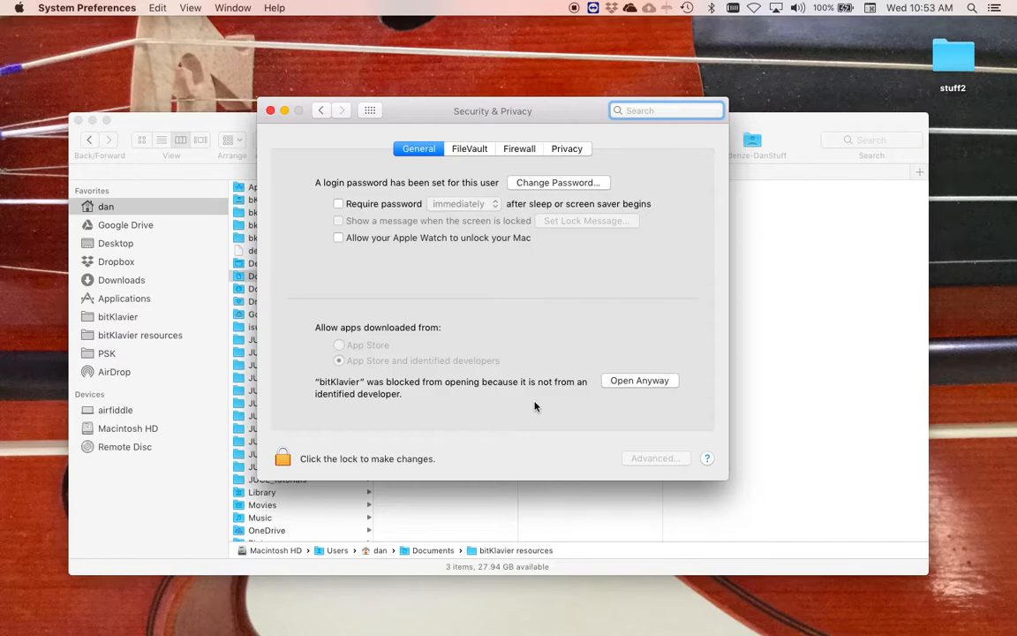
click(322, 111)
click(580, 158)
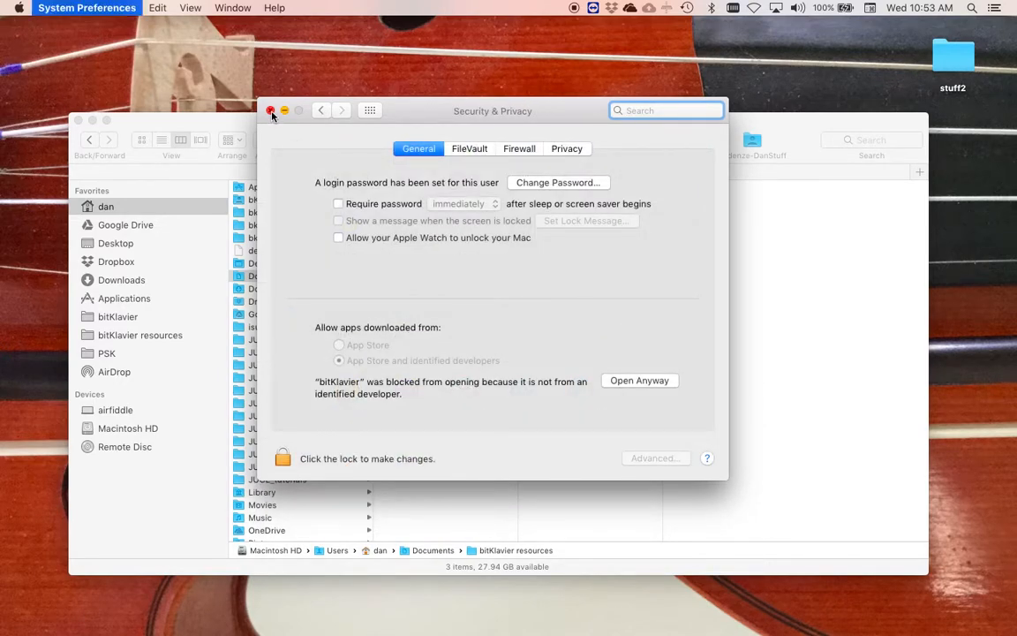
click(270, 111)
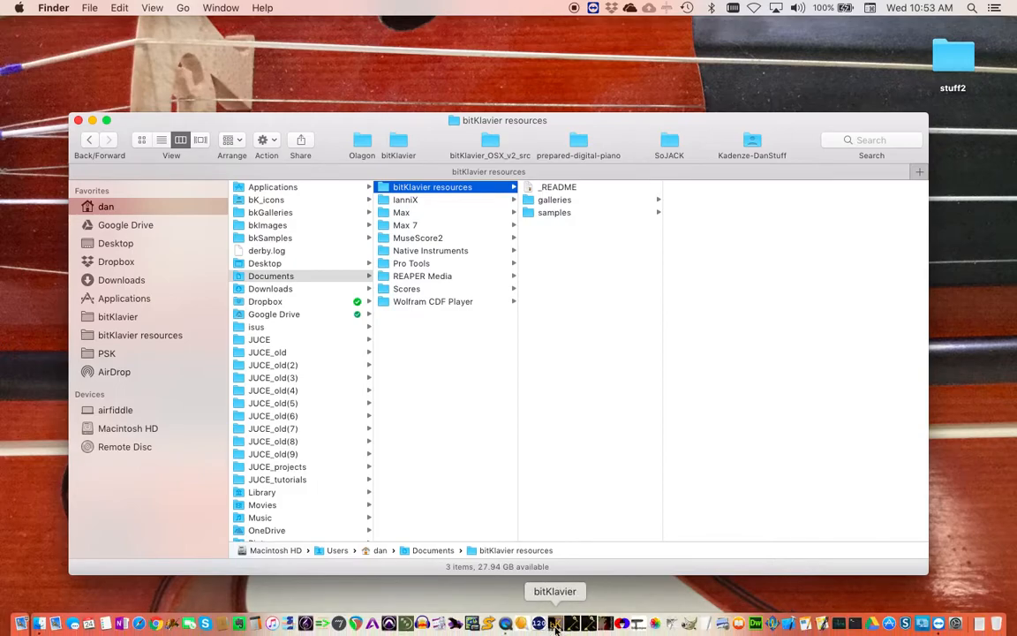
Open bitKlavier with the unidentified-developer override, and move its window to the middle of the screen.
right_click(555, 626)
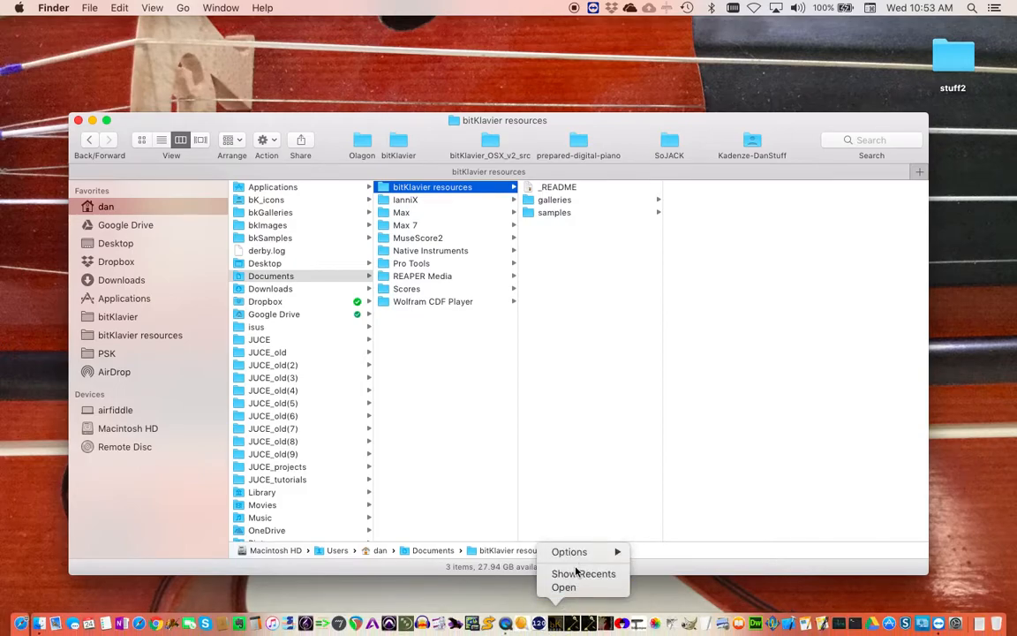
click(564, 587)
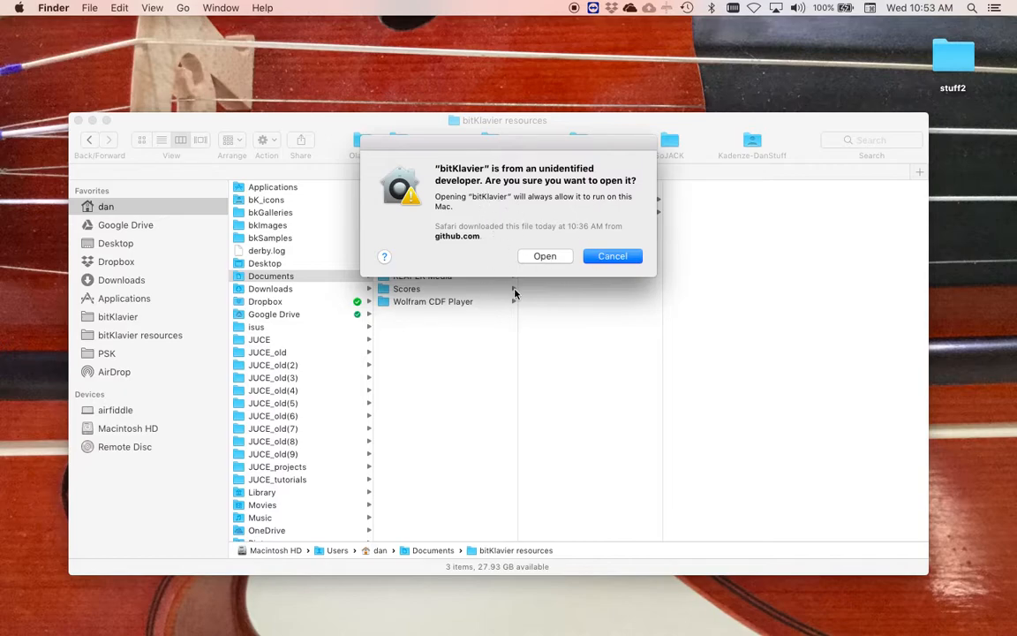
click(545, 256)
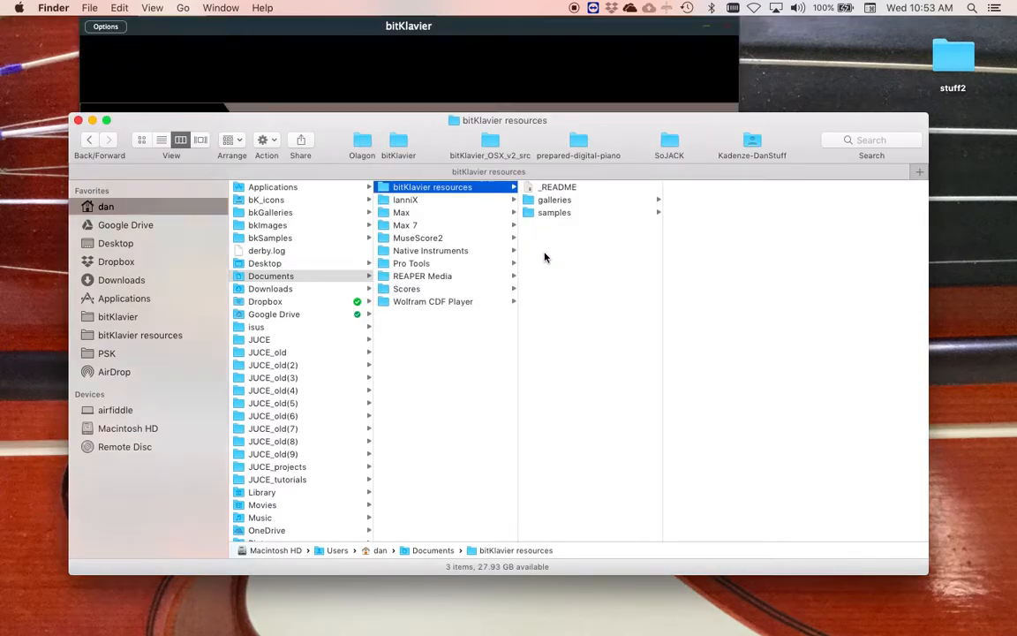
click(469, 33)
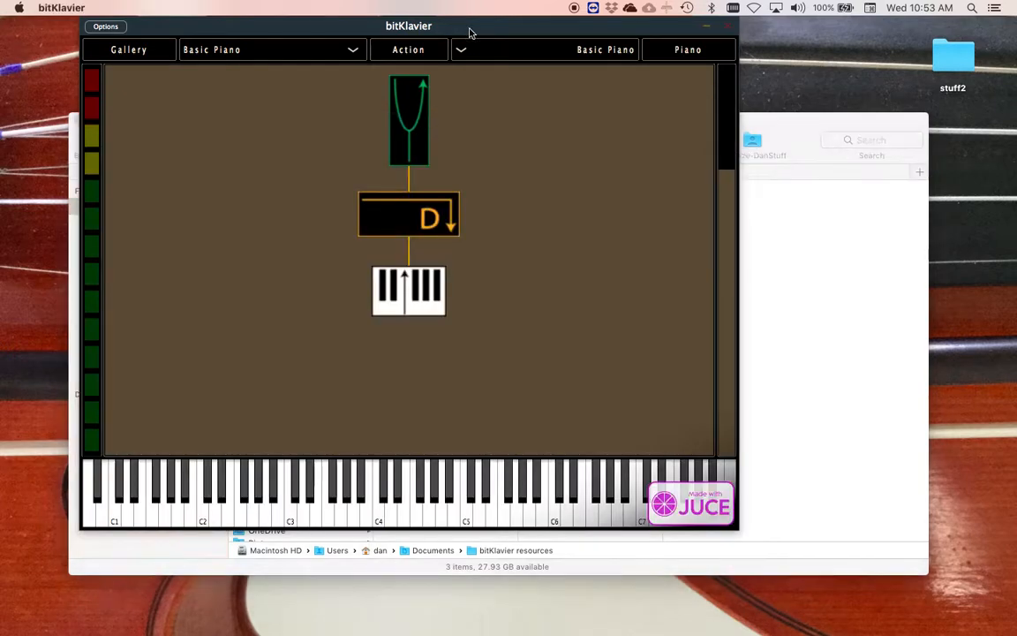
drag(470, 33, 569, 40)
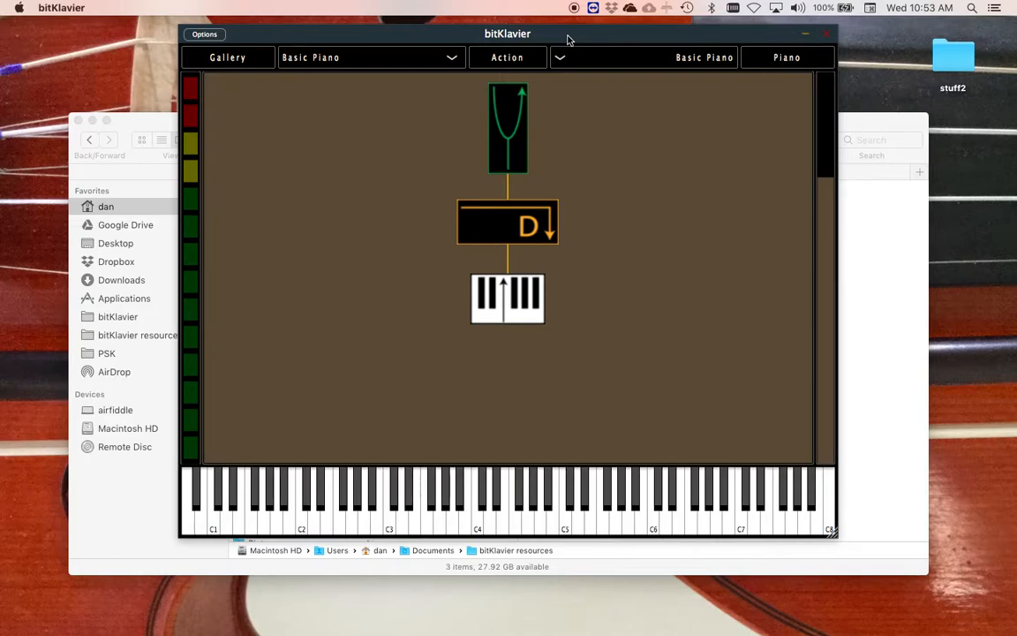
Play several notes on bitKlavier's on-screen keyboard to test for sound.
click(492, 515)
click(490, 521)
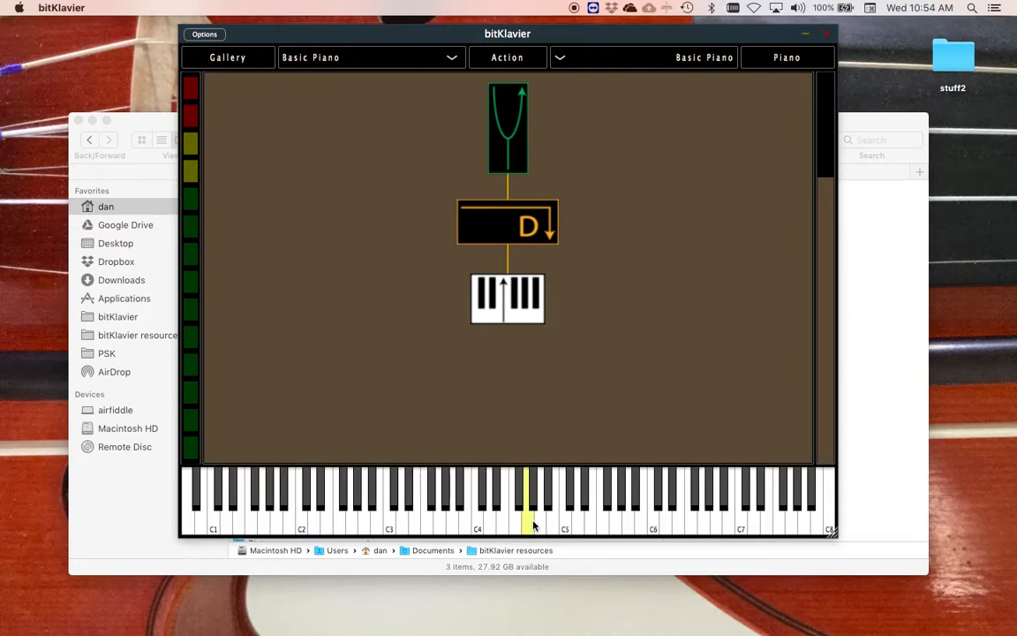
click(550, 513)
click(465, 502)
click(411, 502)
Check the output device and active MIDI inputs in the Audio/MIDI settings, and close the dialog.
click(227, 62)
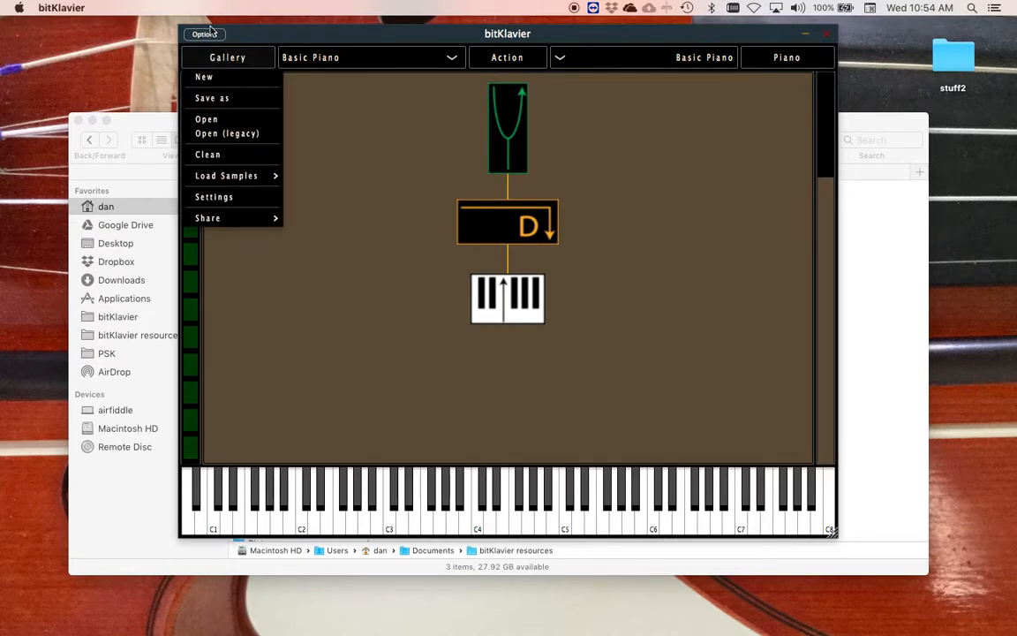
click(204, 34)
click(240, 45)
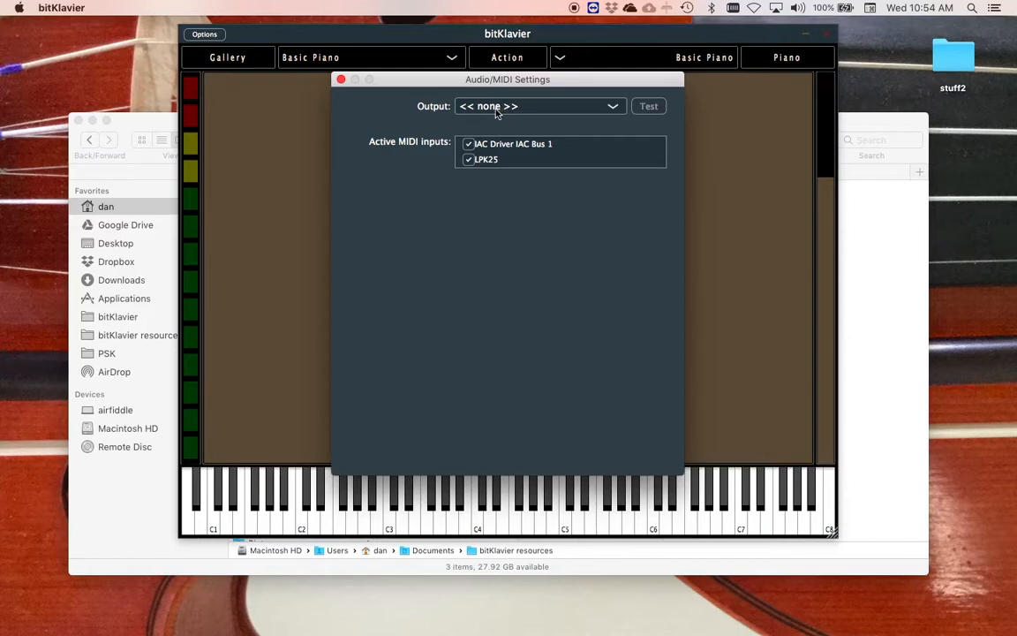
click(342, 80)
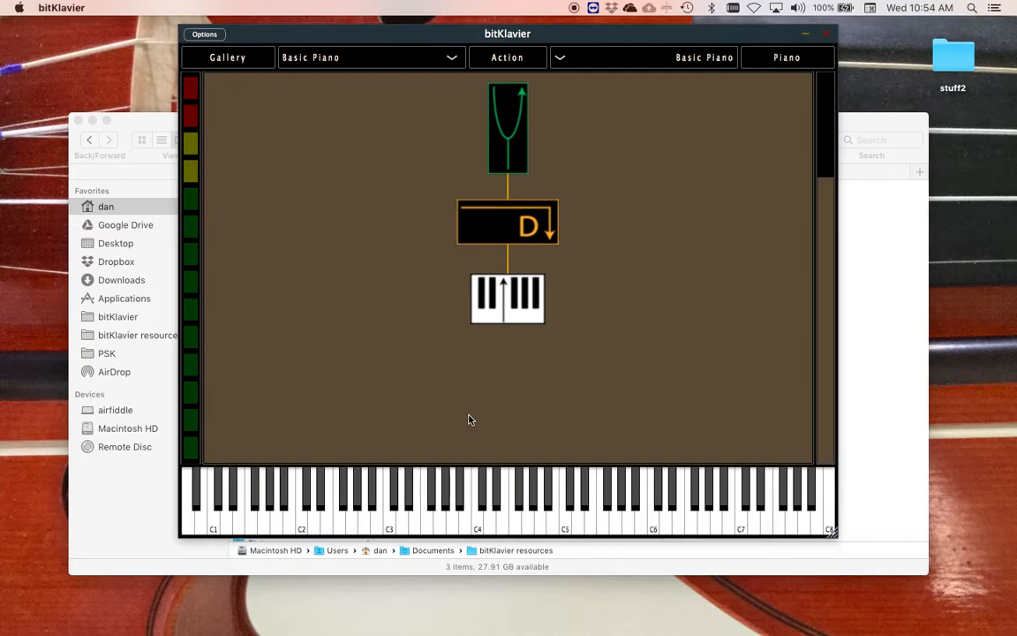
Set the audio output to Built-in Output in the Audio/MIDI settings and close the dialog.
click(206, 36)
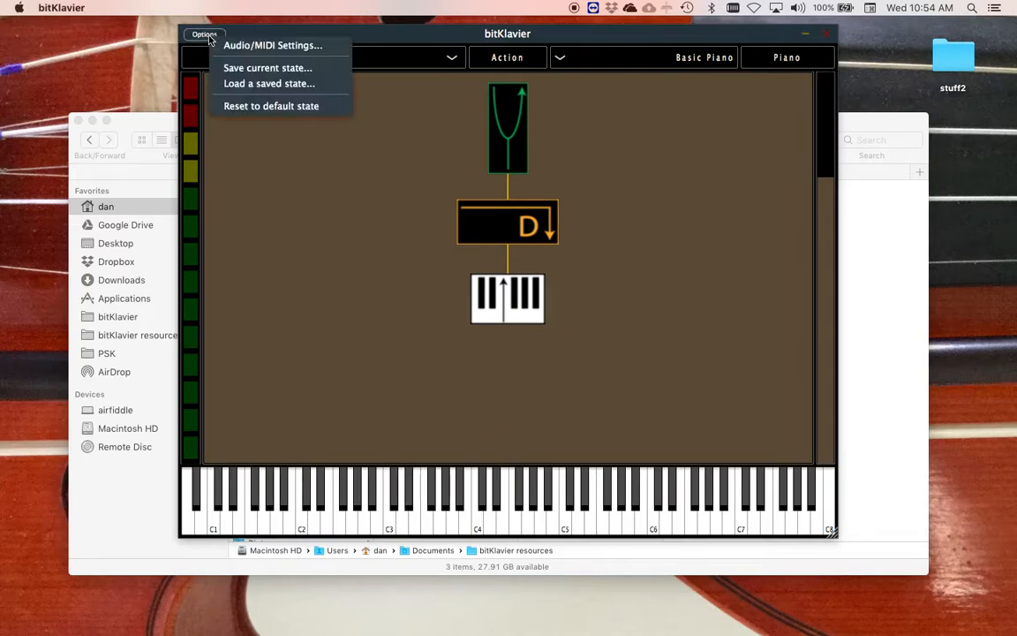
click(274, 46)
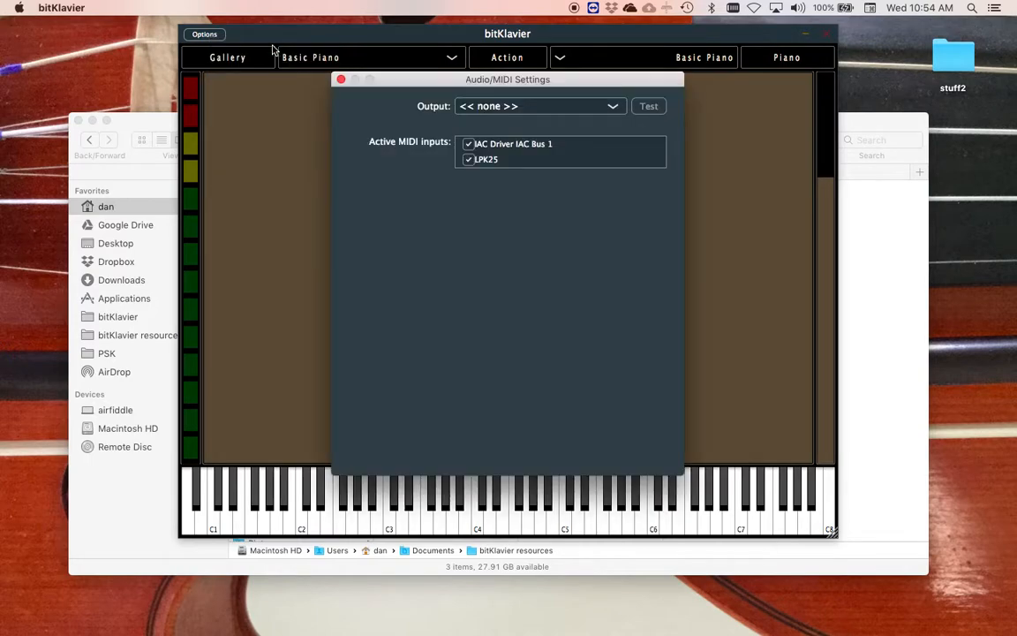
click(500, 108)
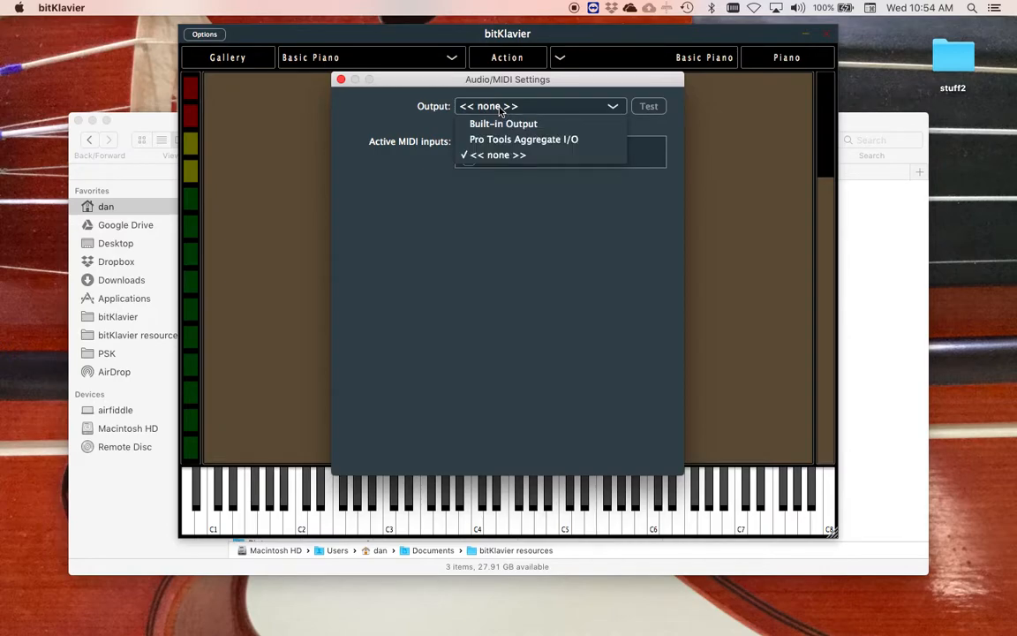
click(500, 128)
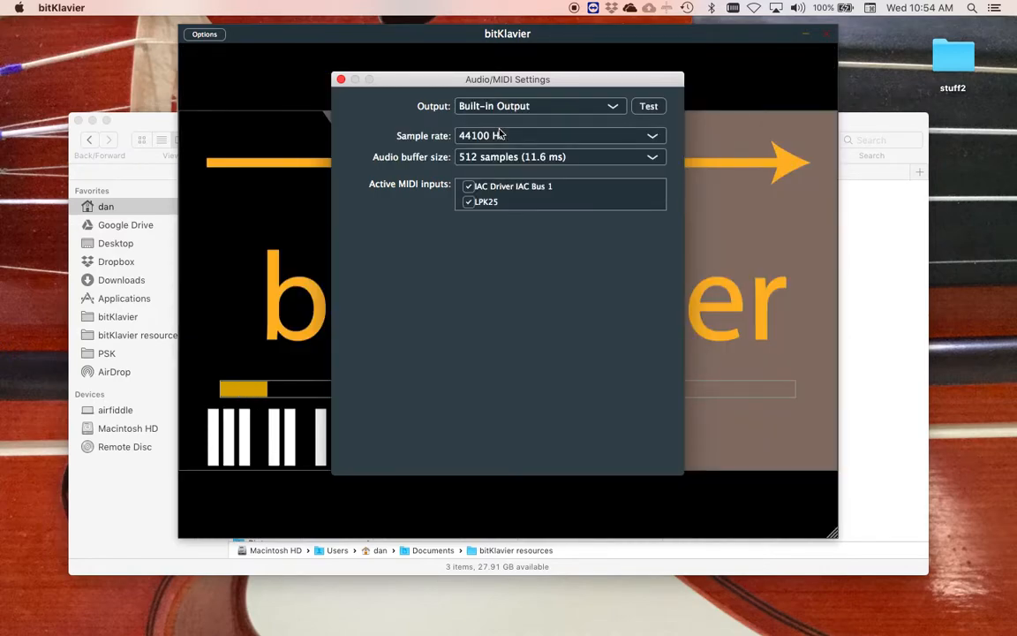
mouse_move(412, 79)
mouse_down()
mouse_move(506, 231)
mouse_move(638, 203)
mouse_move(640, 164)
mouse_move(664, 204)
mouse_move(315, 170)
mouse_move(427, 107)
mouse_move(408, 79)
mouse_up()
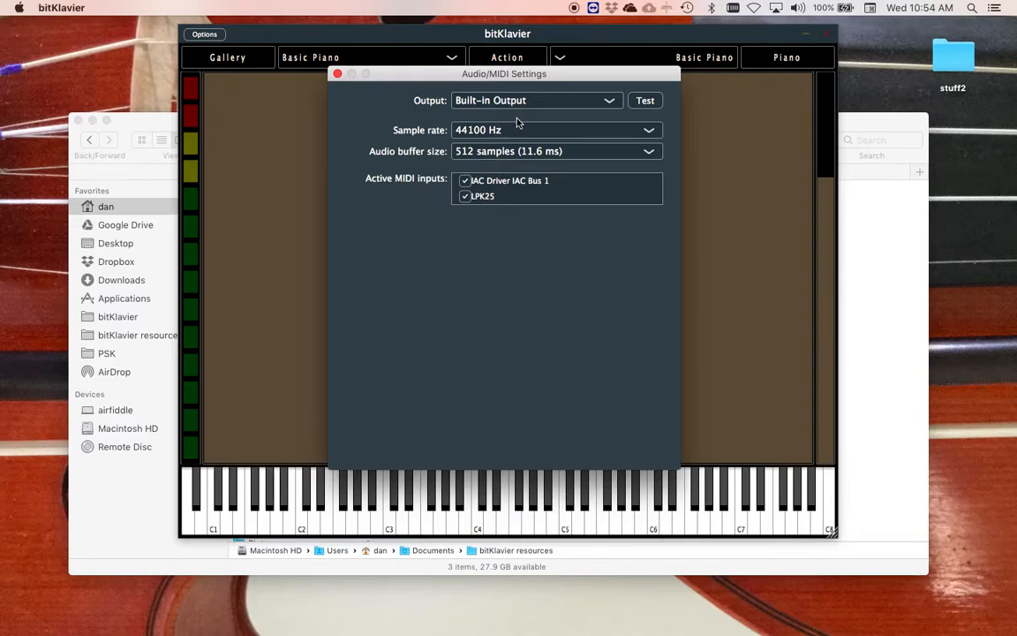
click(337, 74)
Play notes on the on-screen keyboard to check the sound through the built-in output.
click(465, 499)
click(528, 510)
mouse_move(530, 512)
mouse_down()
mouse_move(424, 497)
mouse_move(595, 507)
mouse_up()
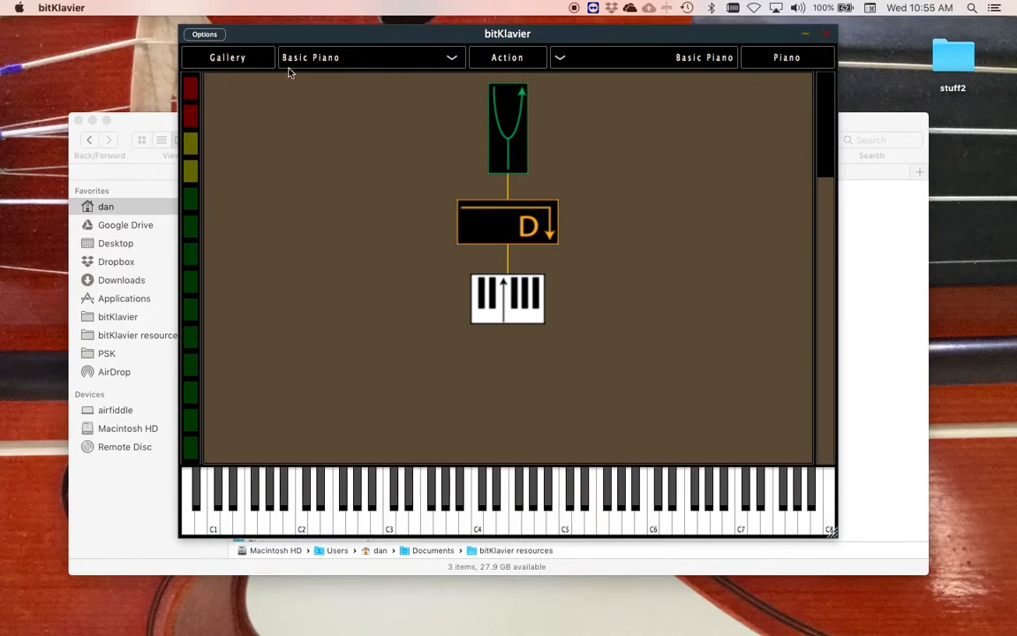
Set the audio buffer size to 128 samples (2.9 ms) in the Audio/MIDI settings.
click(201, 33)
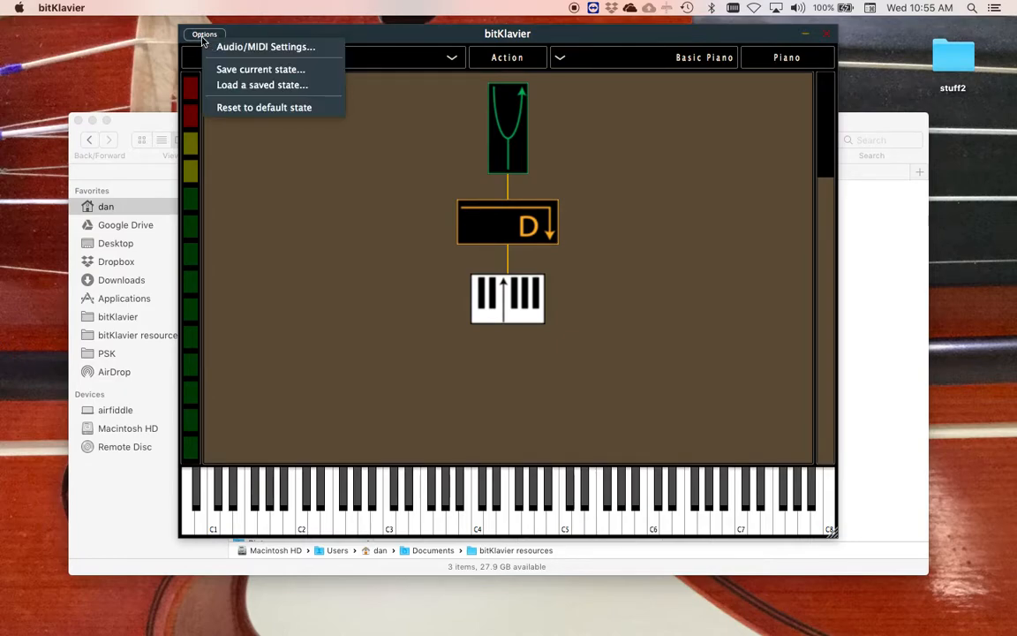
click(235, 47)
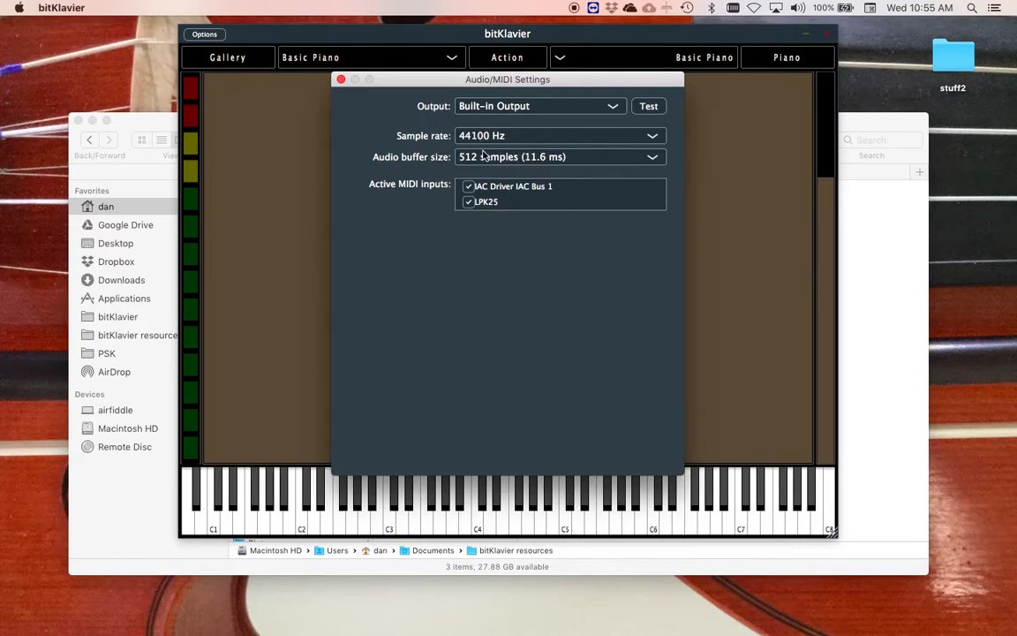
click(545, 158)
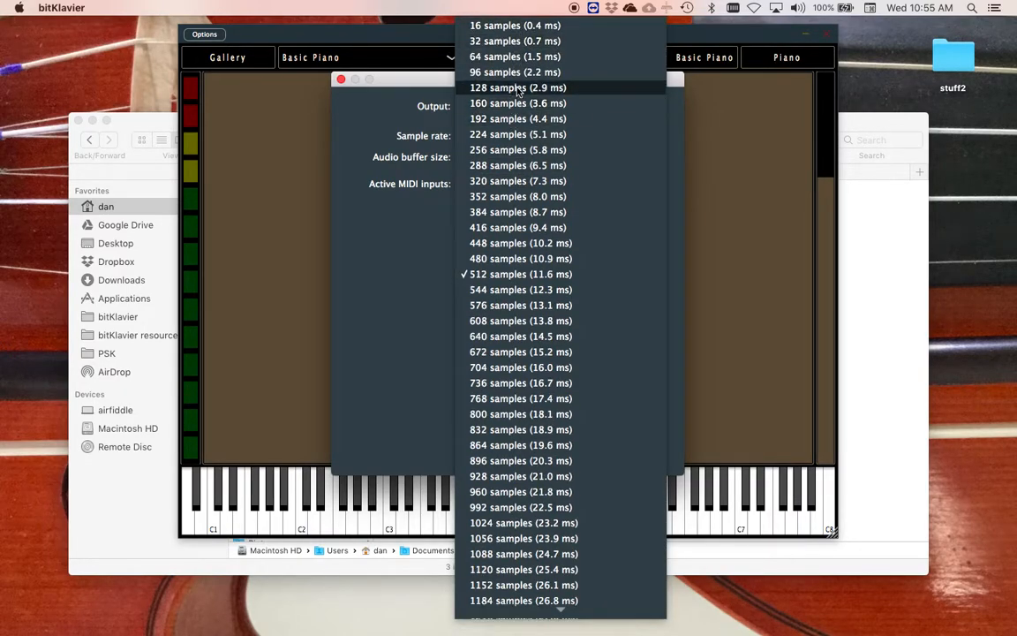
click(519, 86)
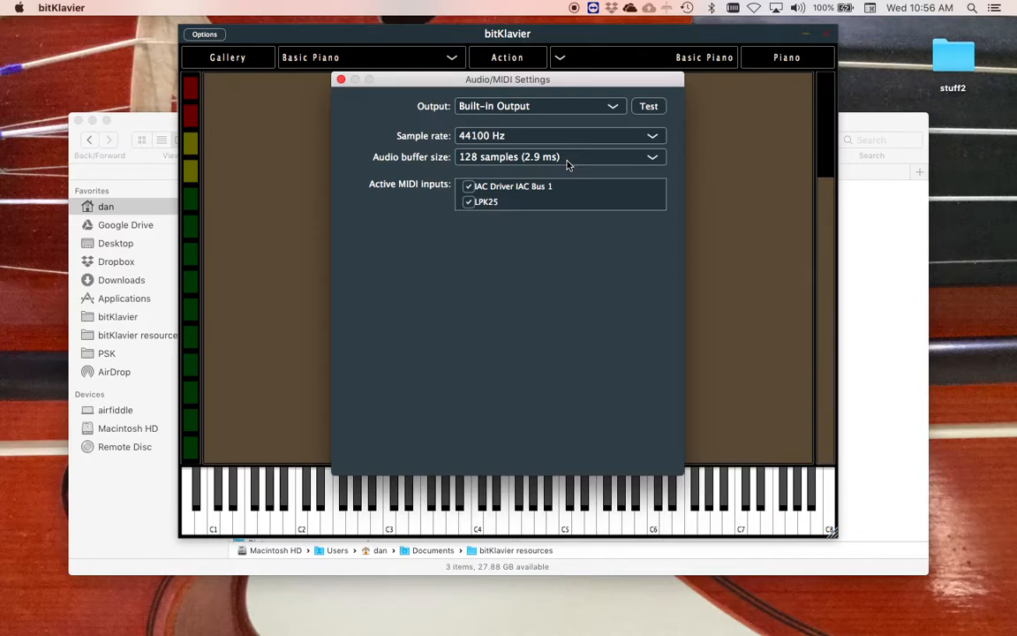
click(518, 158)
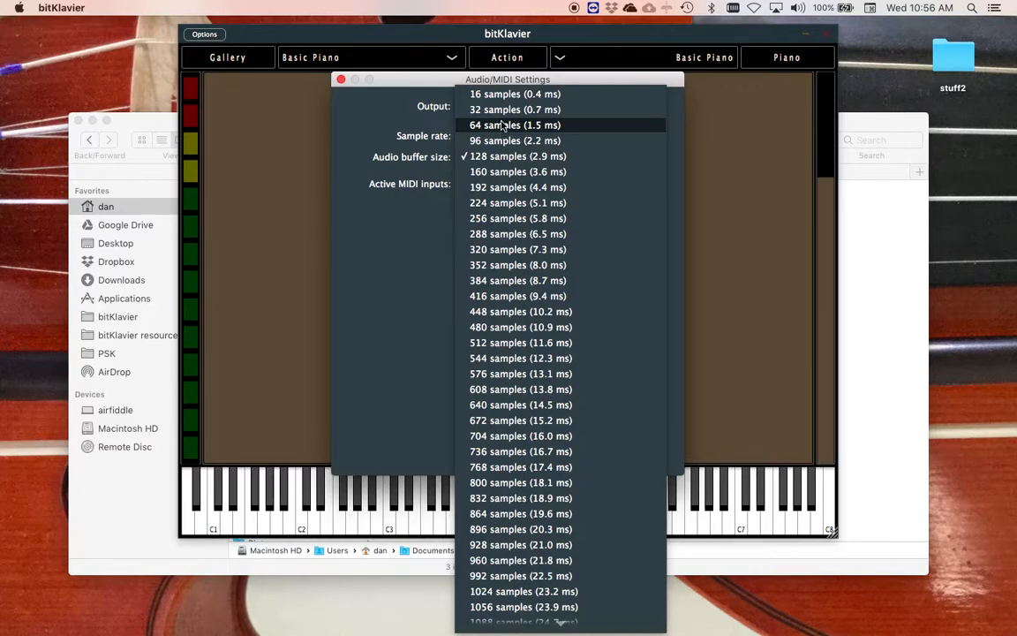
click(490, 156)
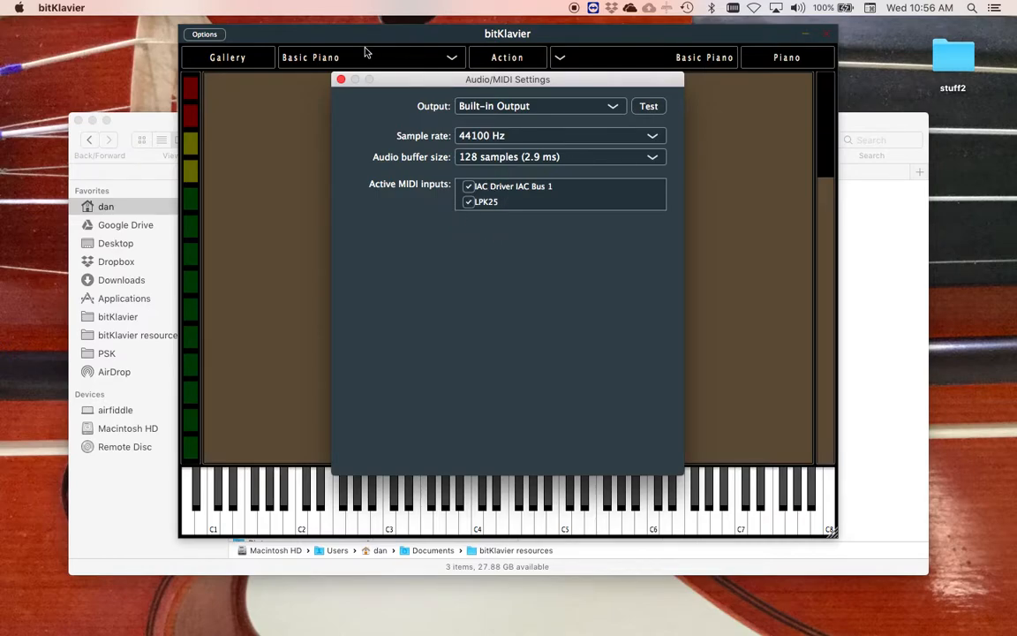
Close the Audio/MIDI settings and play notes on the on-screen keyboard to test the sound with the new buffer size.
click(341, 80)
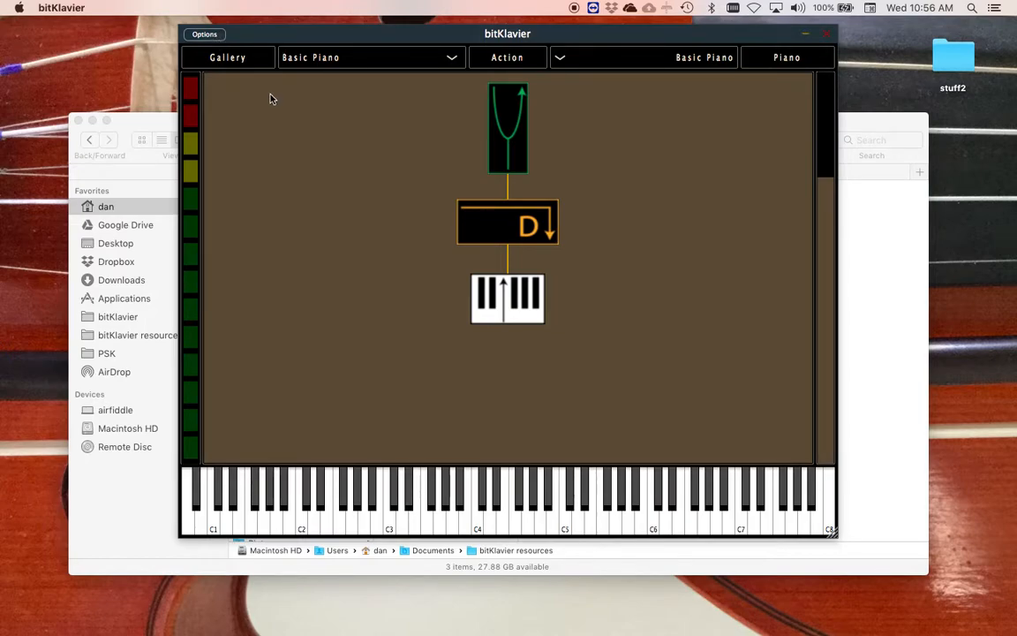
click(507, 518)
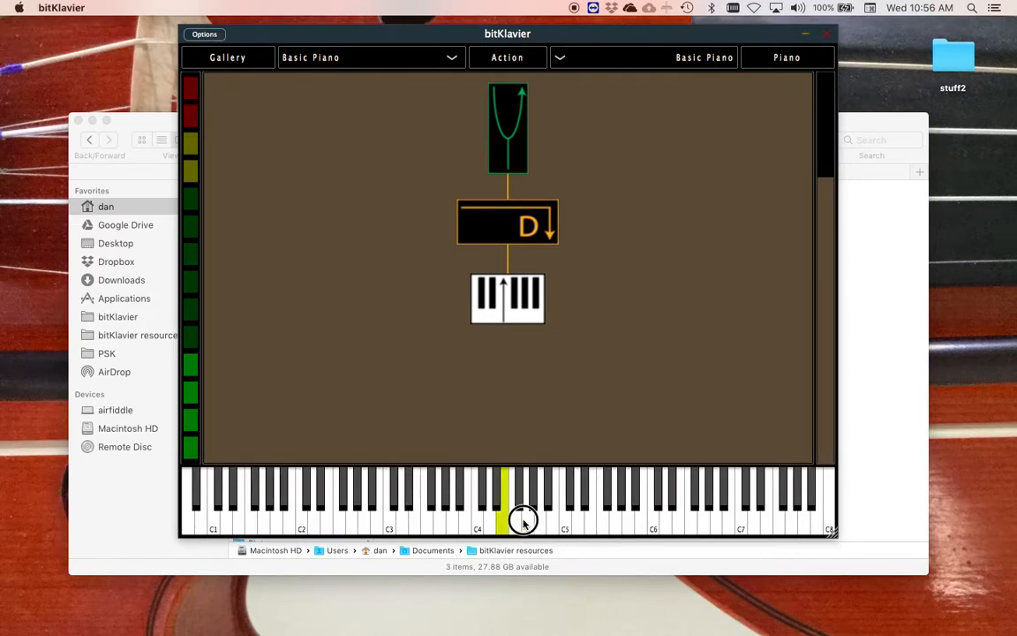
Turn the LPK25 MIDI input off and back on in the Audio/MIDI settings, and close the dialog.
click(208, 35)
click(277, 43)
click(468, 203)
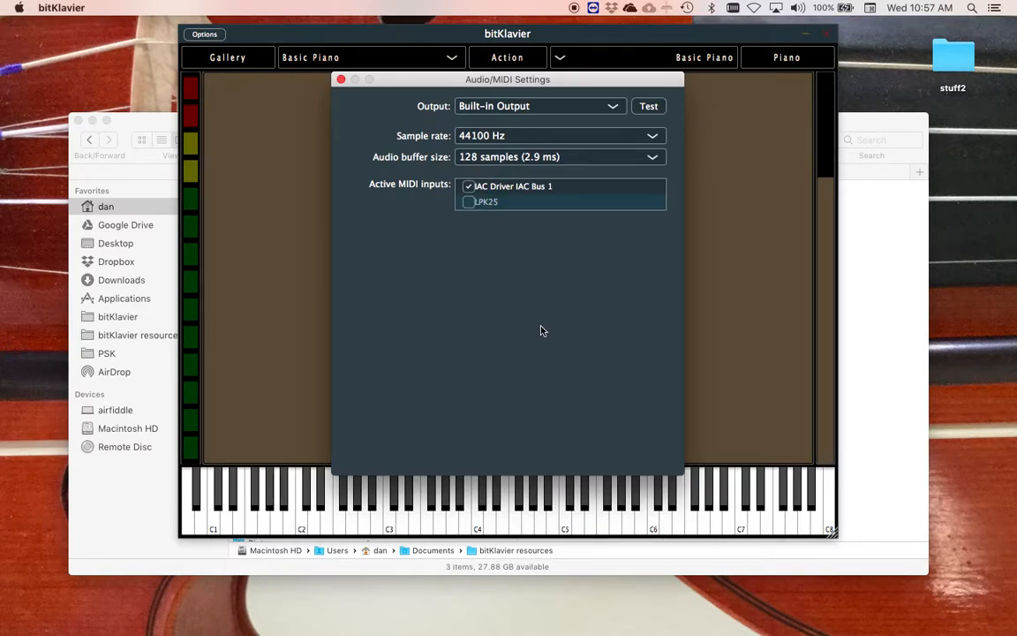
click(469, 202)
click(341, 80)
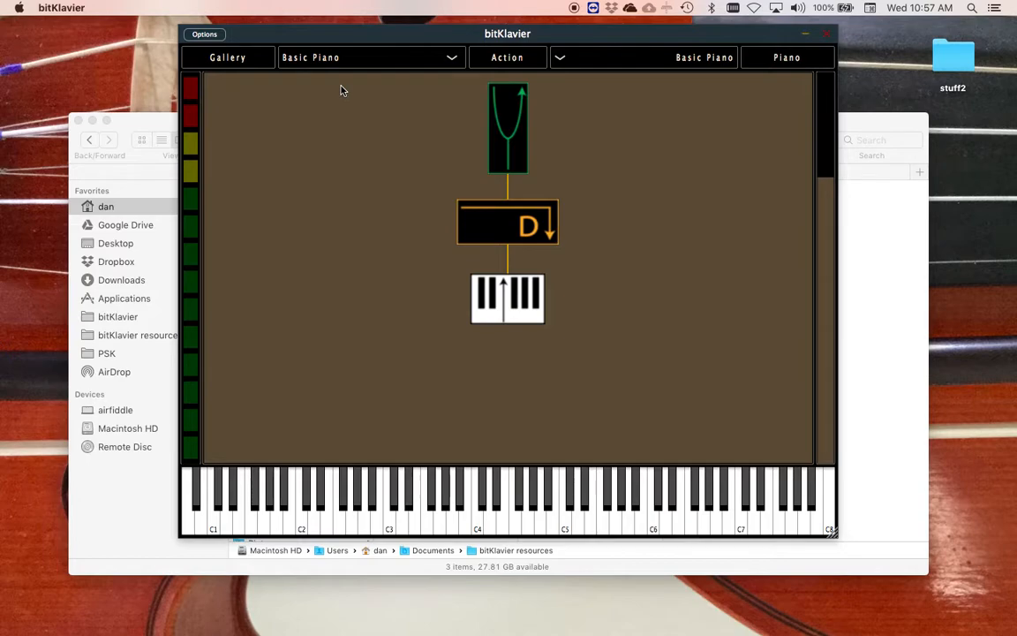
Review the output, sample rate, buffer size and active MIDI inputs in the Audio/MIDI settings once more, and close the dialog.
click(204, 33)
click(249, 42)
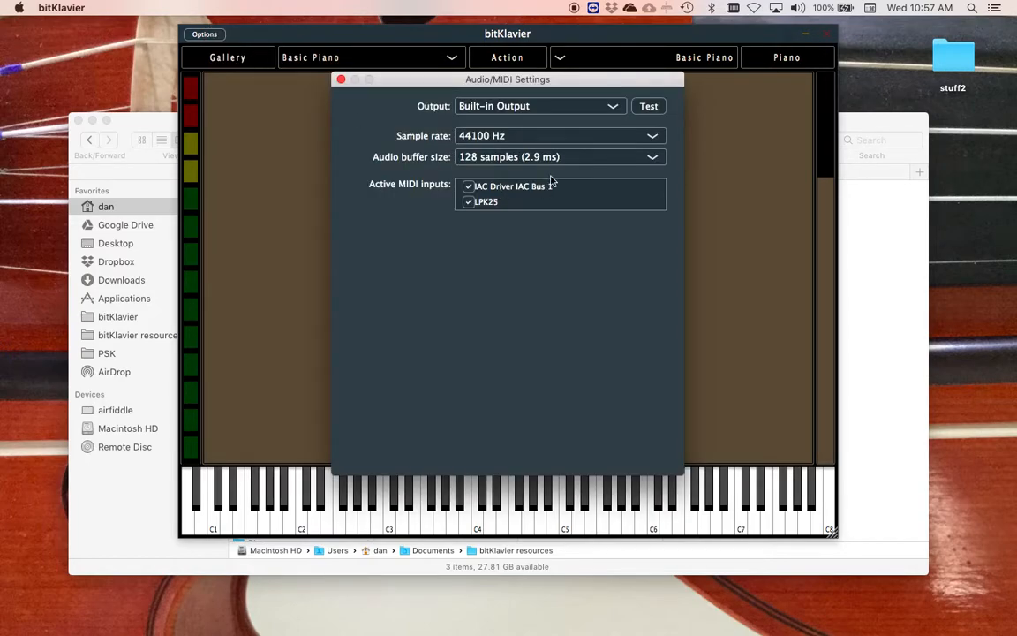
click(341, 81)
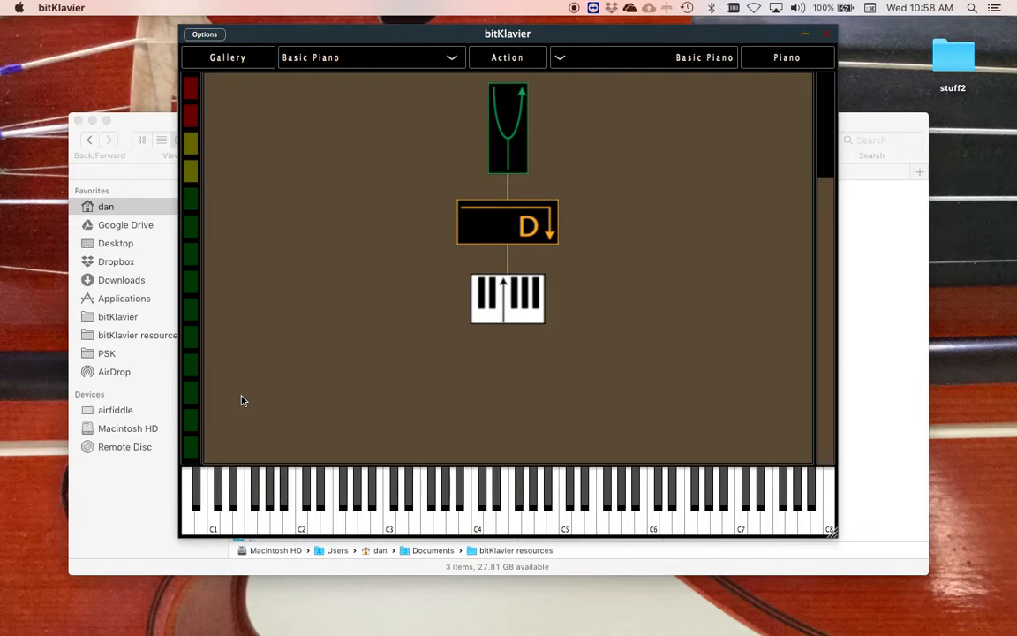
Lower the main output volume slightly.
mouse_move(826, 182)
mouse_move(826, 182)
mouse_down()
mouse_move(822, 306)
mouse_move(822, 120)
mouse_move(826, 231)
mouse_move(822, 181)
mouse_up()
Inspect the settings of the Basic Piano's keymap and its Direct preparation, and return to the piano layout.
double_click(513, 304)
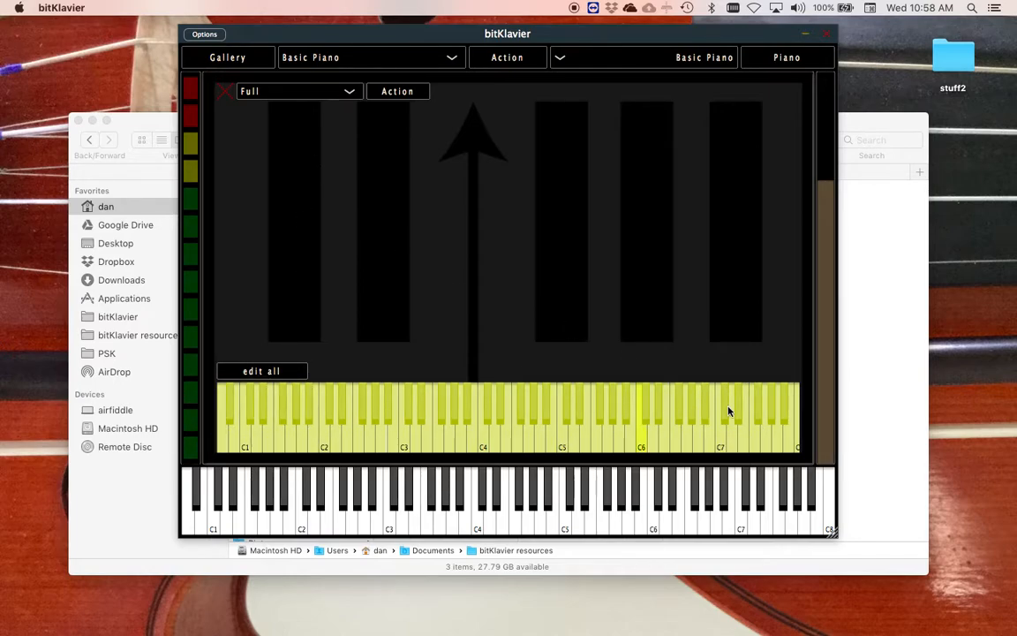
click(226, 92)
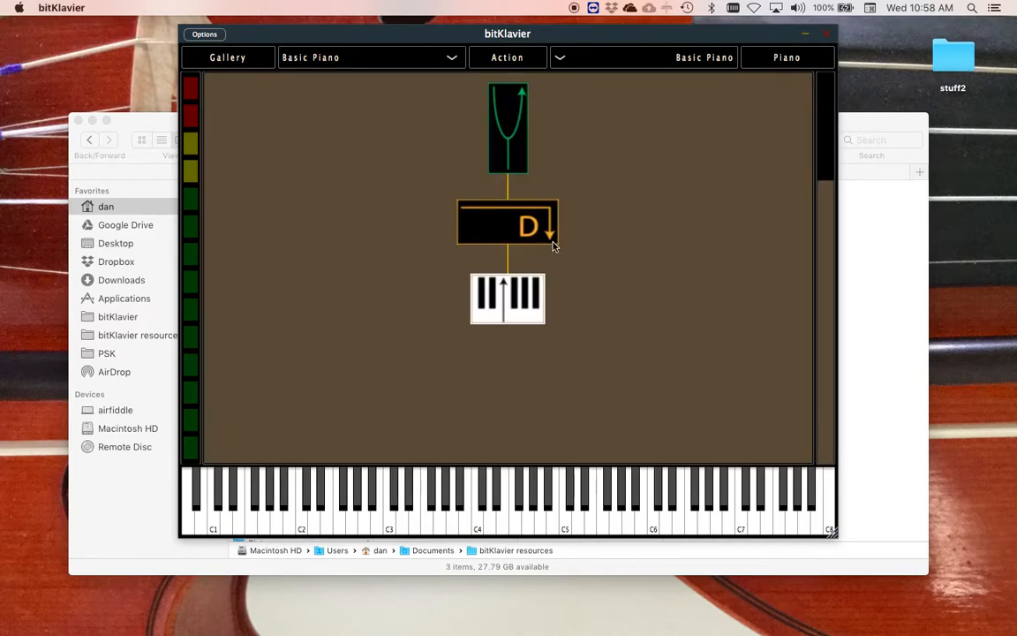
double_click(503, 230)
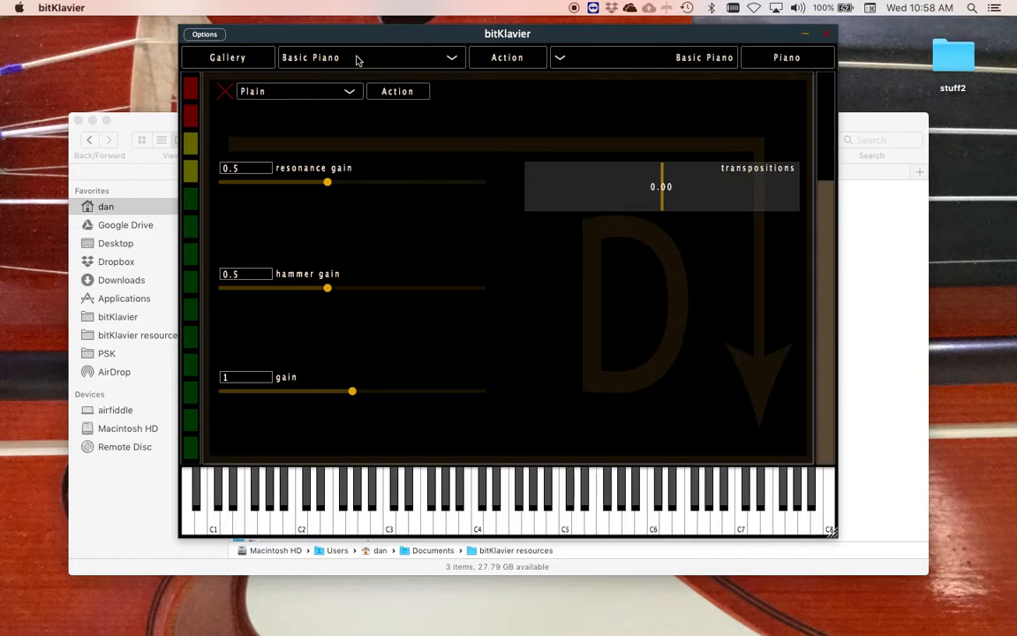
click(225, 95)
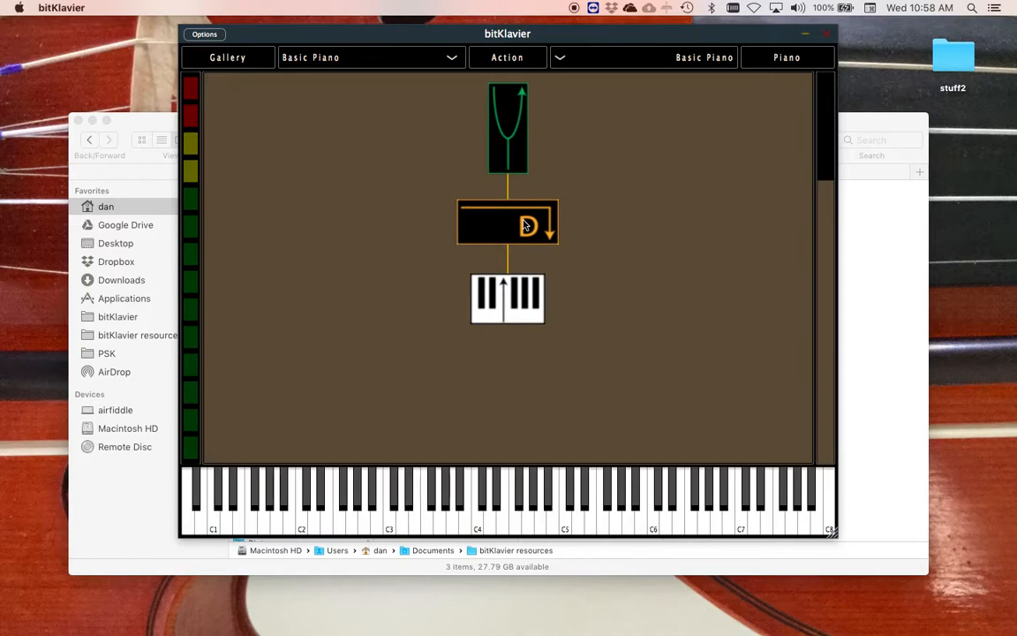
double_click(525, 225)
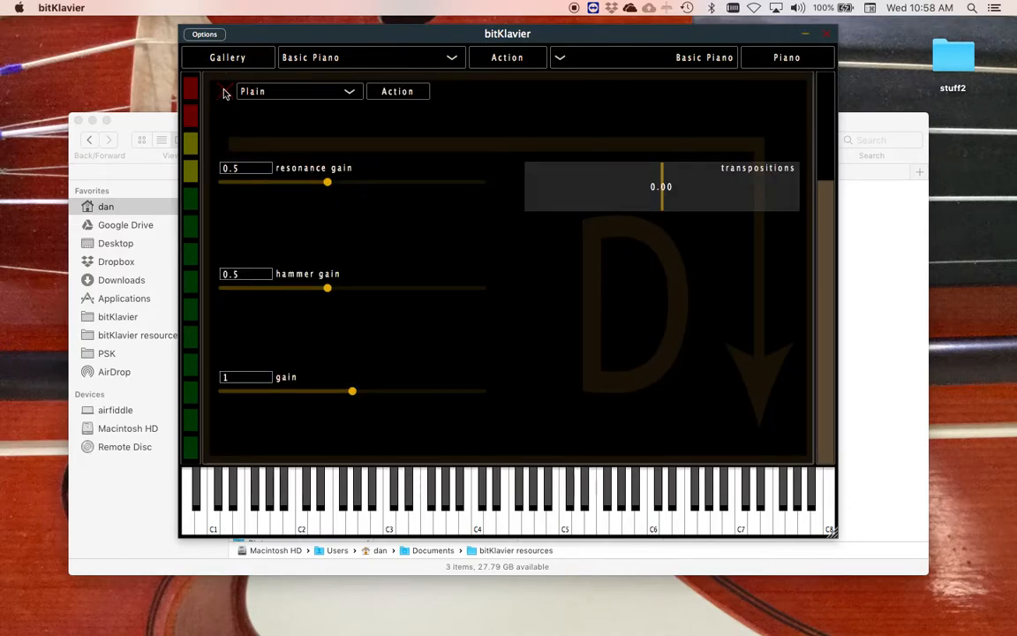
click(225, 94)
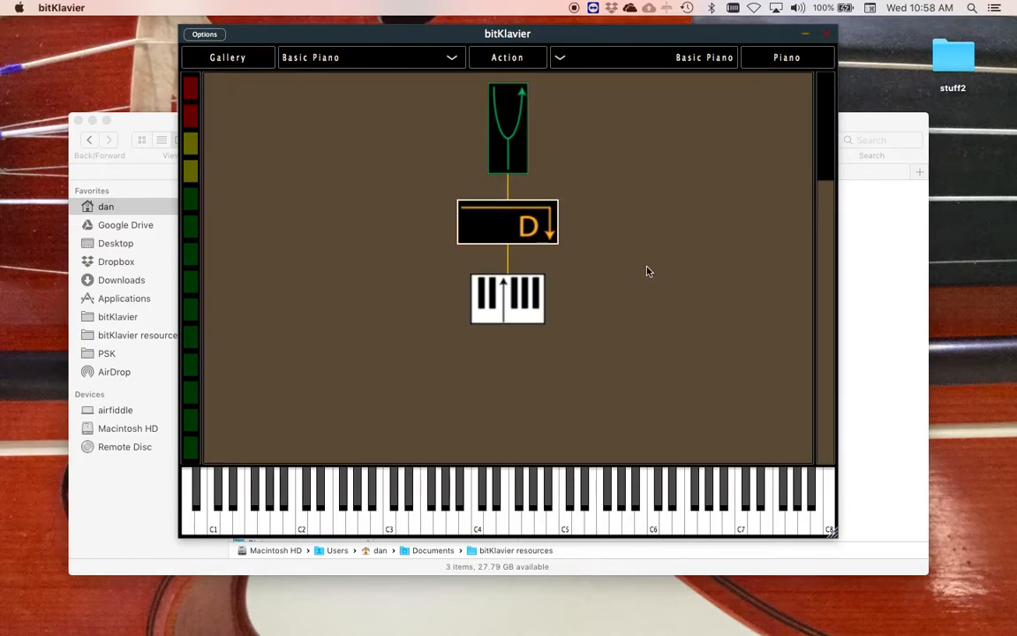
Switch the Basic Piano's tuning preparation to Just for a comparison, restore Equal Temperament, and close its settings.
double_click(517, 109)
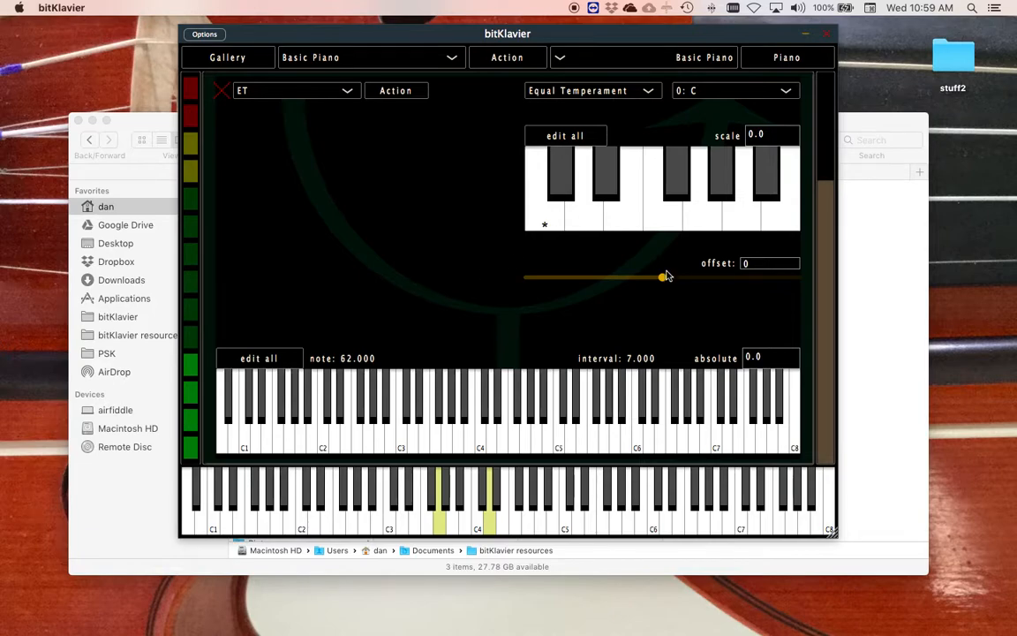
click(581, 90)
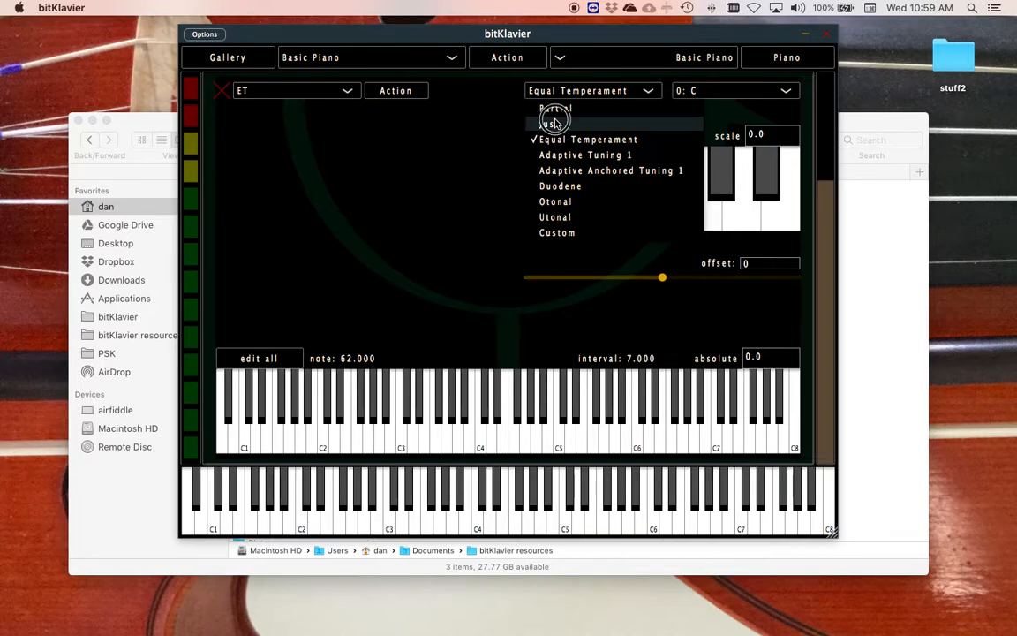
click(555, 124)
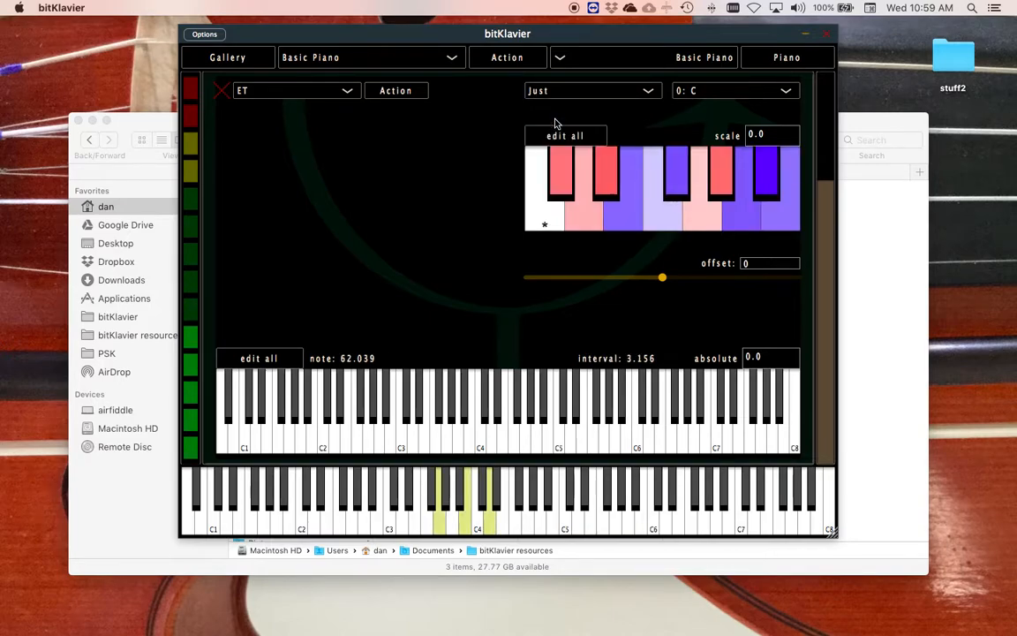
click(540, 91)
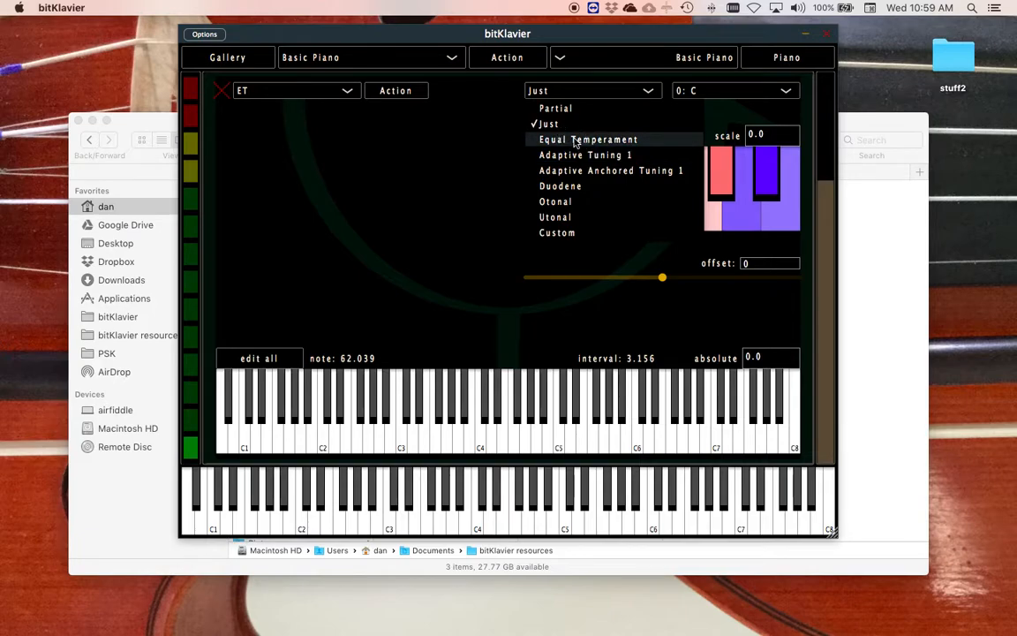
click(572, 140)
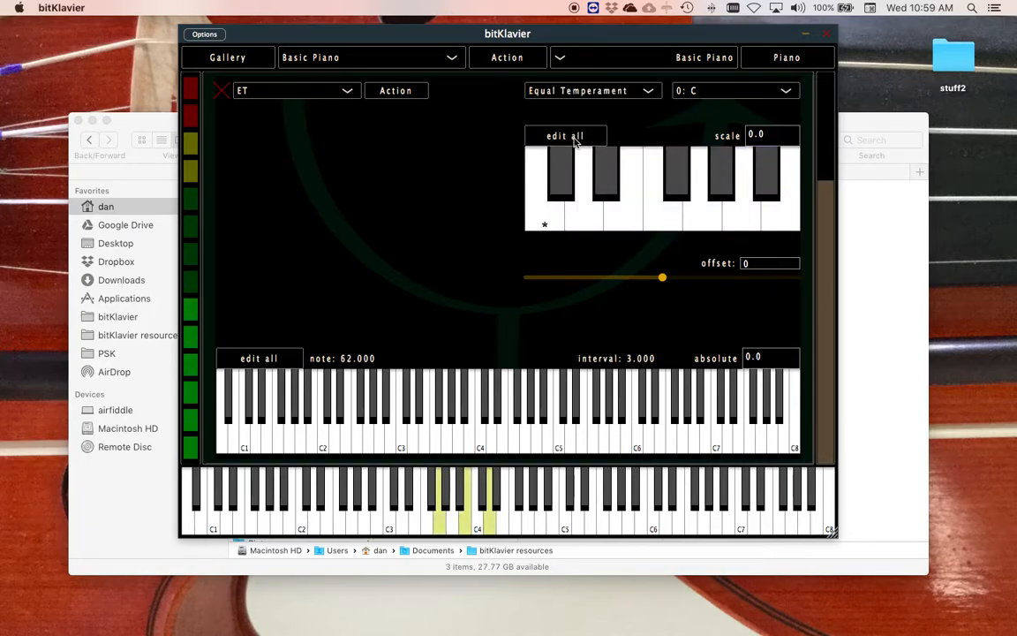
click(222, 93)
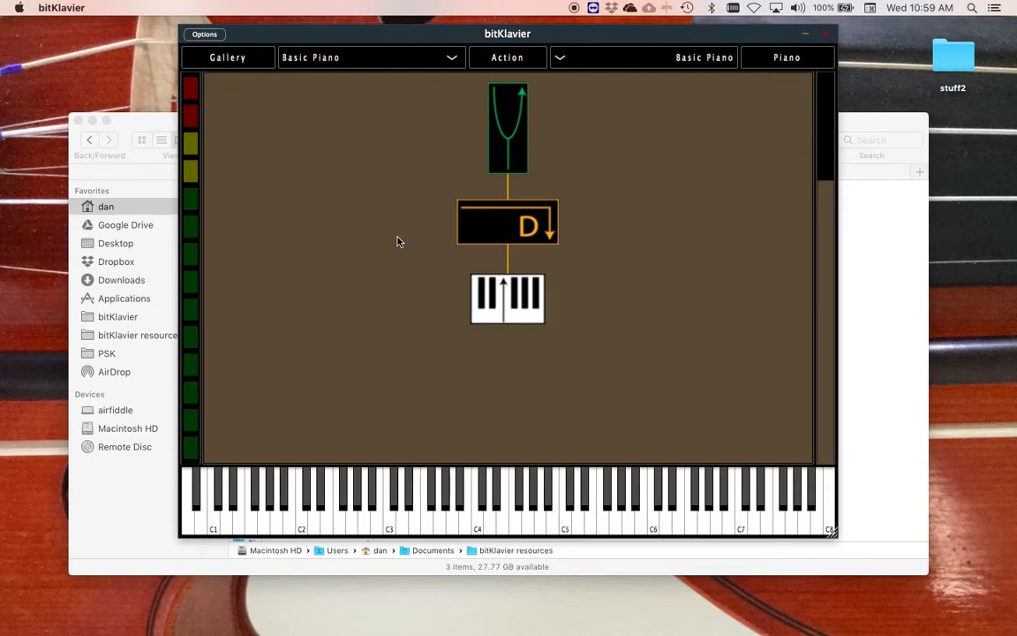
Load Mike's Gallery without saving the changes to the Basic Piano gallery.
click(344, 59)
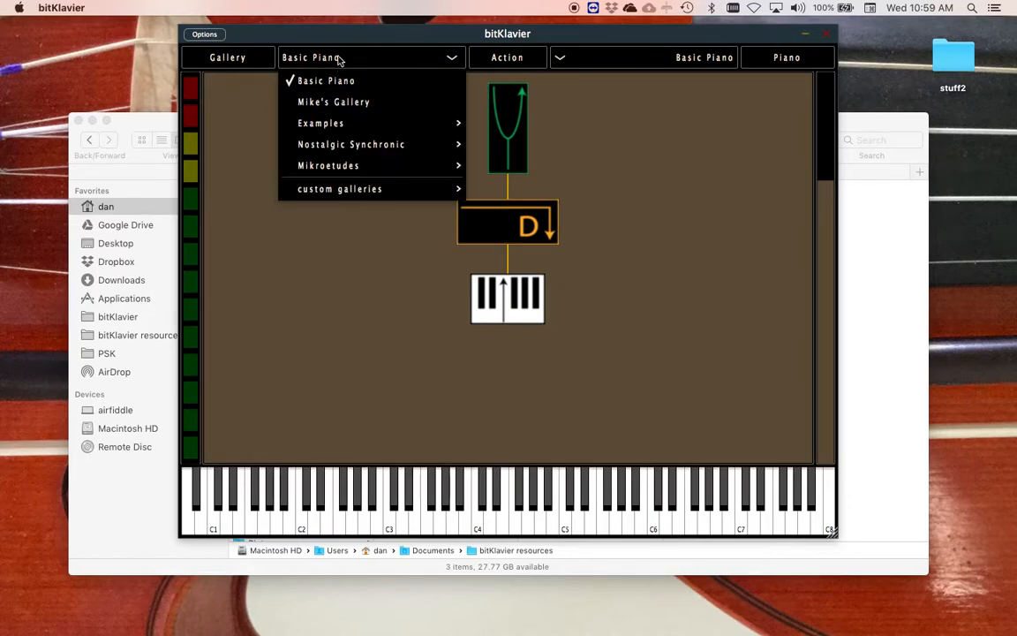
mouse_move(328, 167)
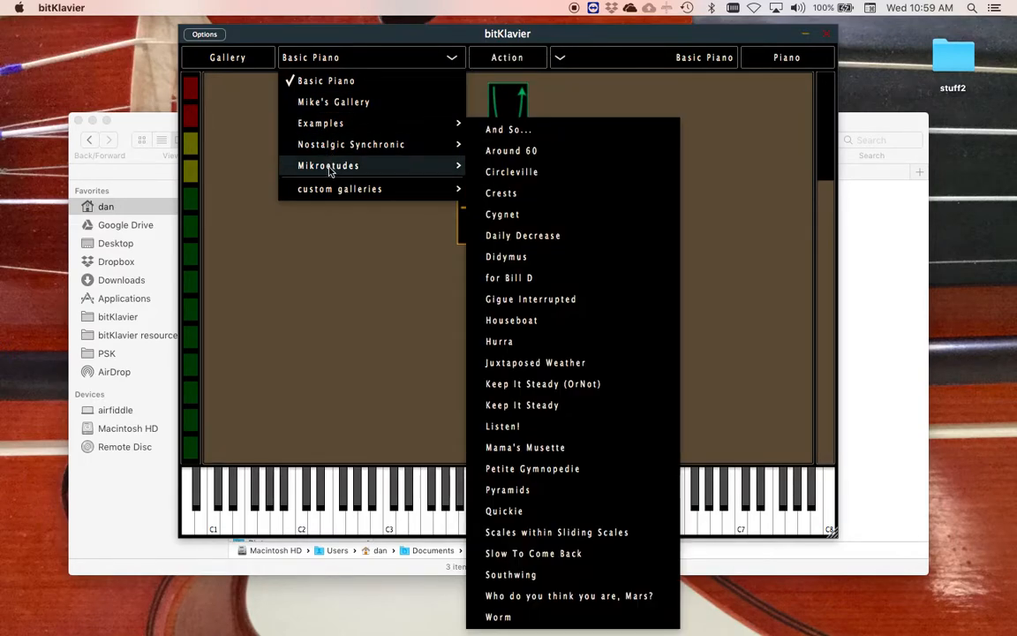
mouse_move(333, 131)
click(334, 103)
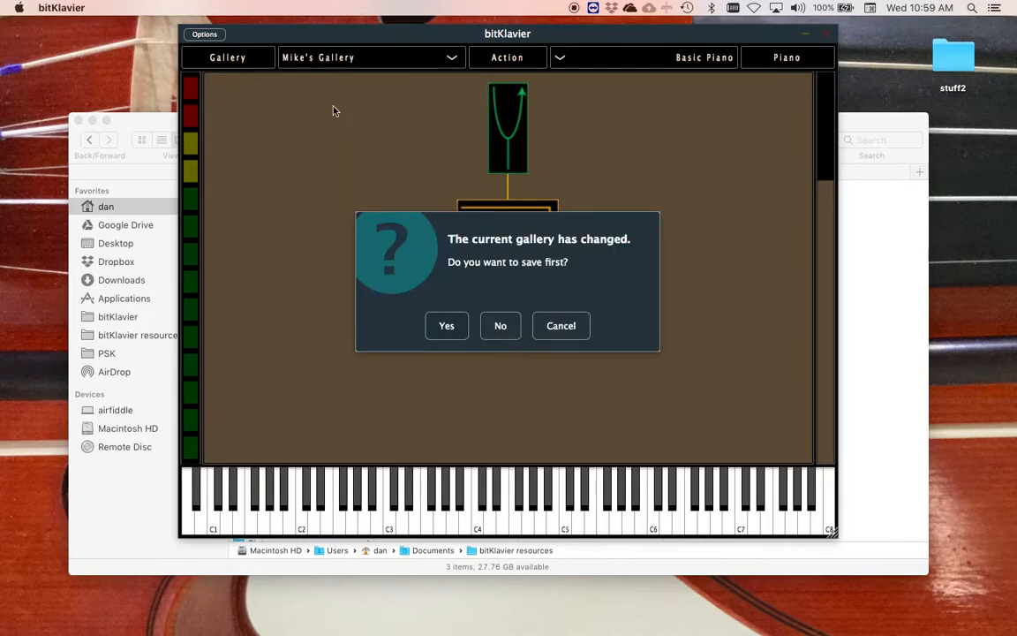
click(500, 334)
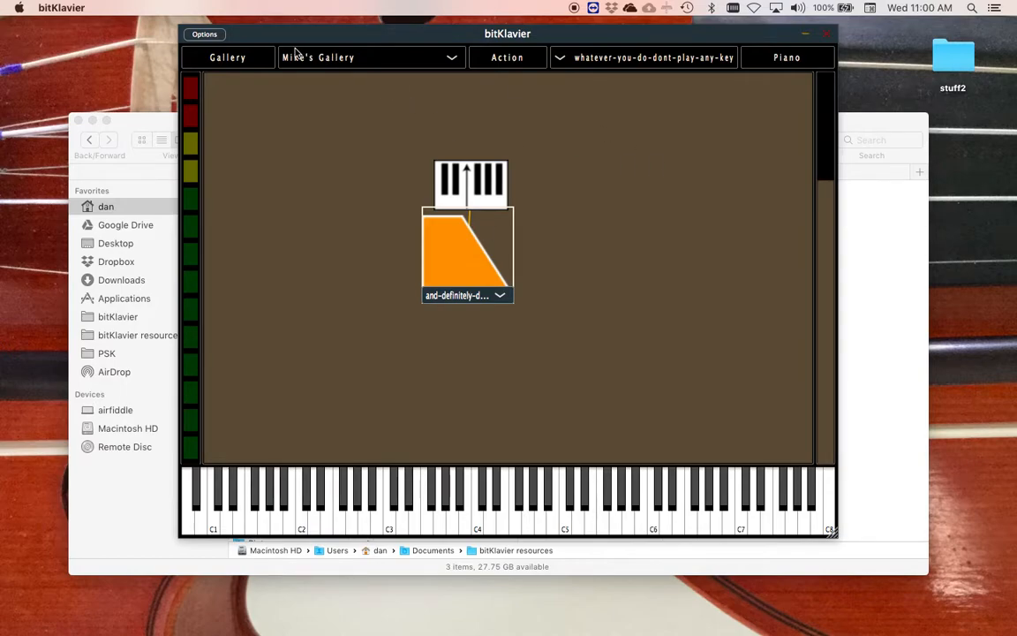
Browse the gallery's pianos by switching to or-you'll-B-flat, or-that-other-key-(G) and and-definitely-don't-play-Ab.
click(654, 56)
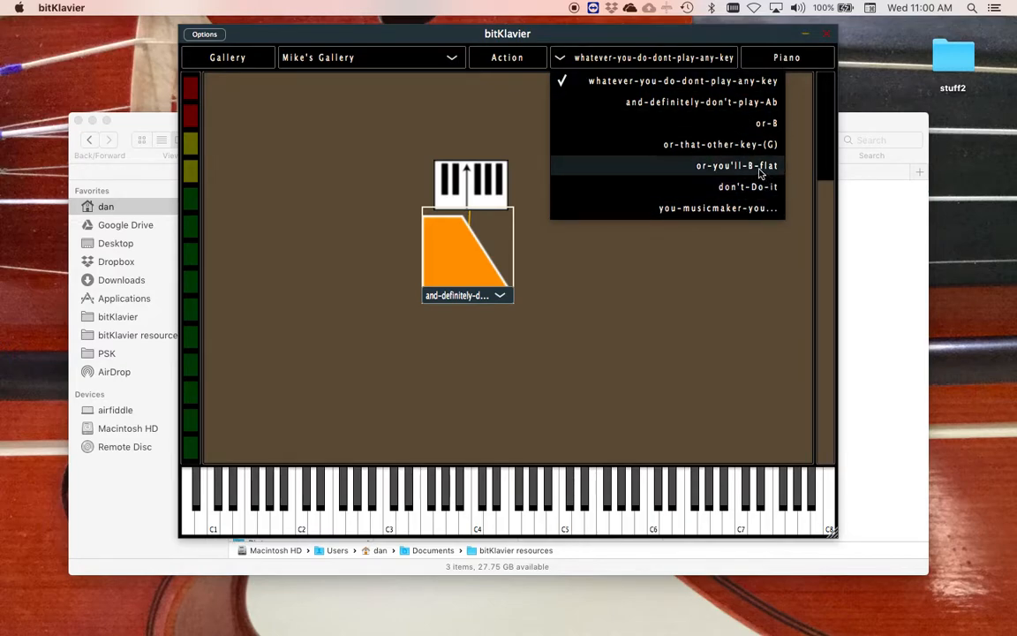
click(702, 166)
click(671, 58)
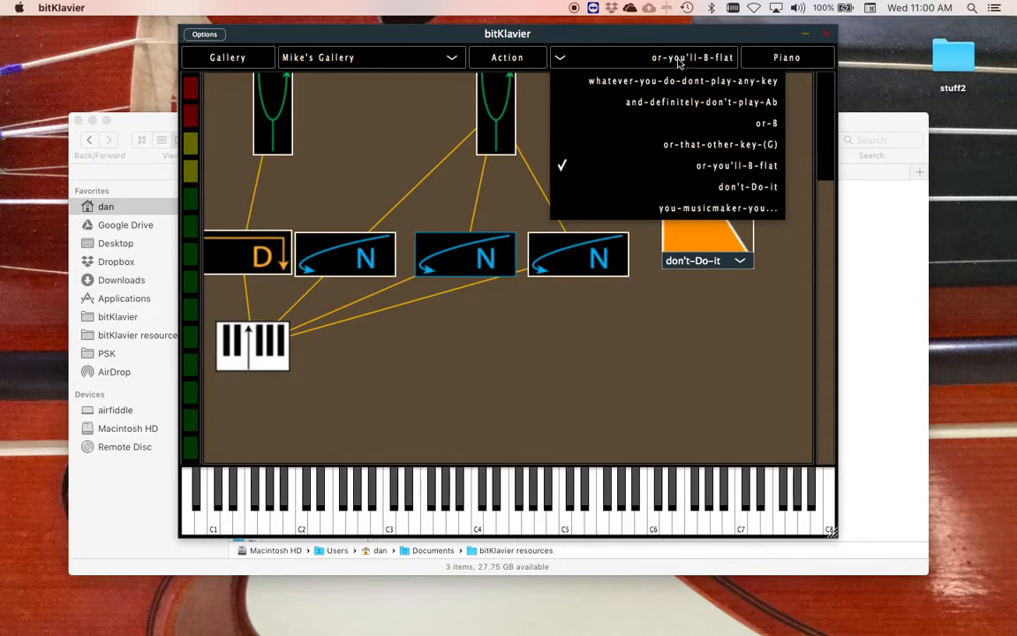
click(722, 143)
click(680, 57)
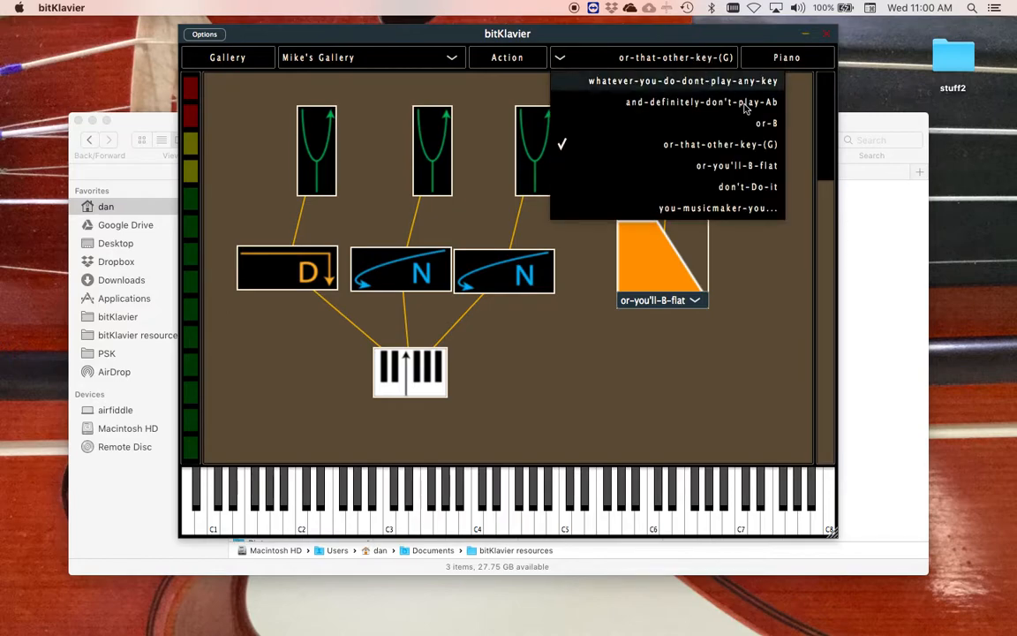
click(755, 105)
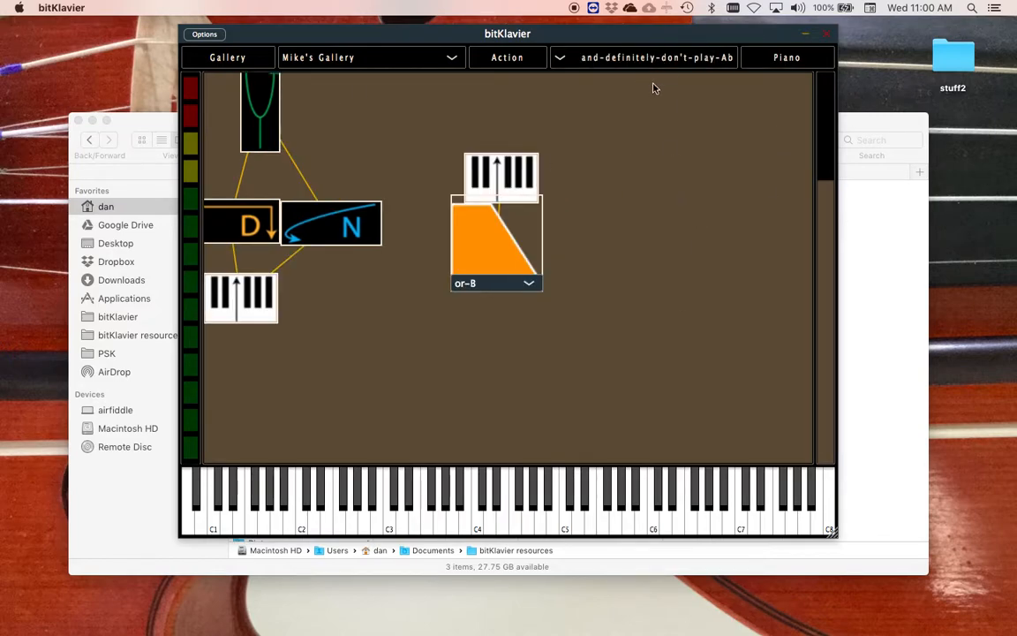
Reload the Basic Piano gallery and check which pianos it contains.
click(322, 60)
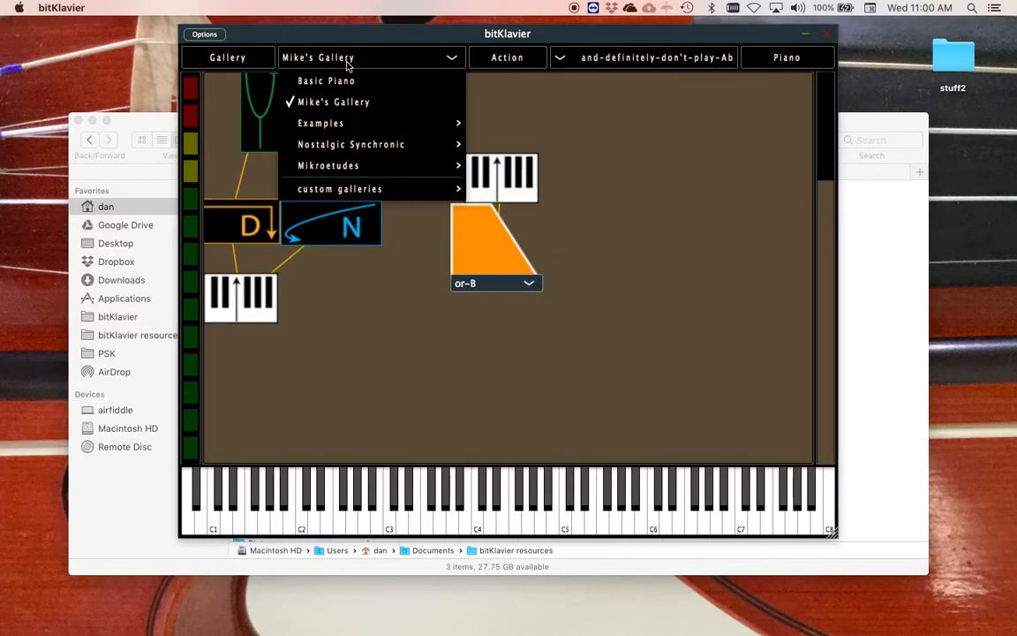
click(336, 80)
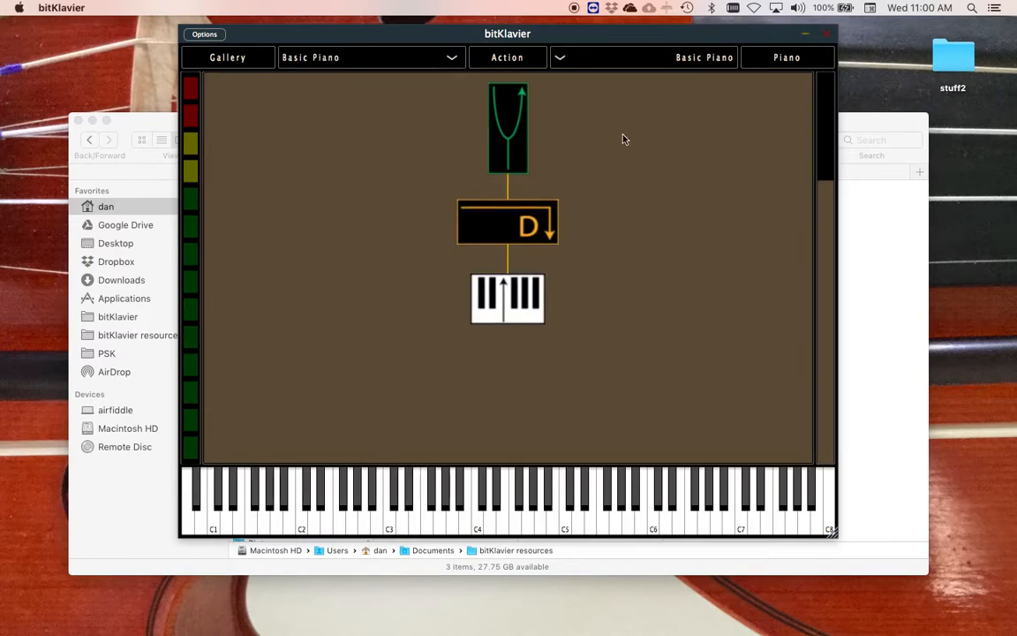
click(689, 58)
click(418, 144)
Load the 1. Synchronic 1 example gallery, view its Synchronic preparation's settings, and return to the piano layout.
click(339, 63)
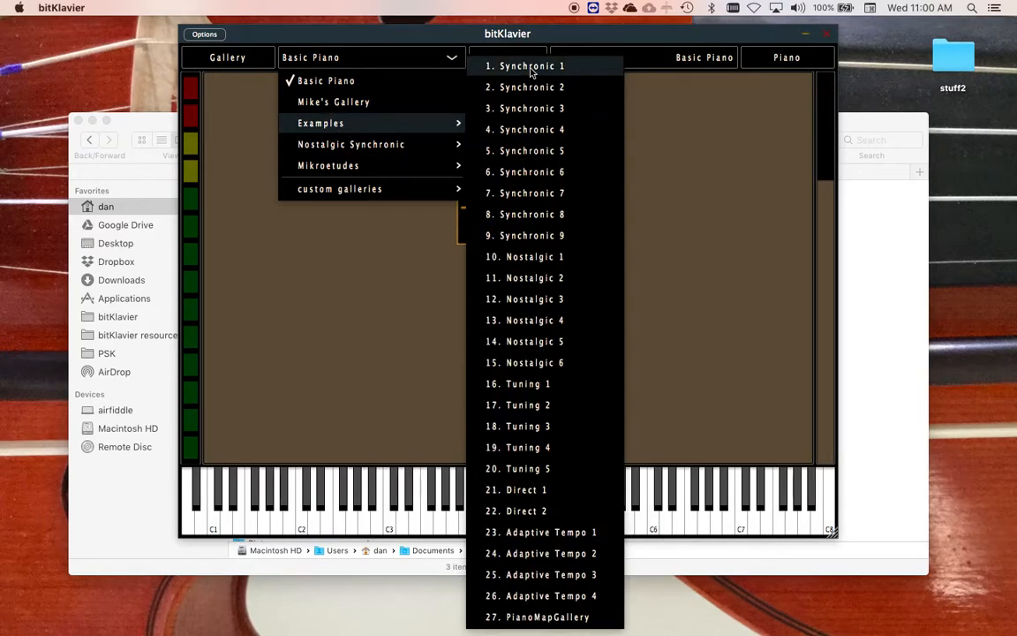
click(495, 66)
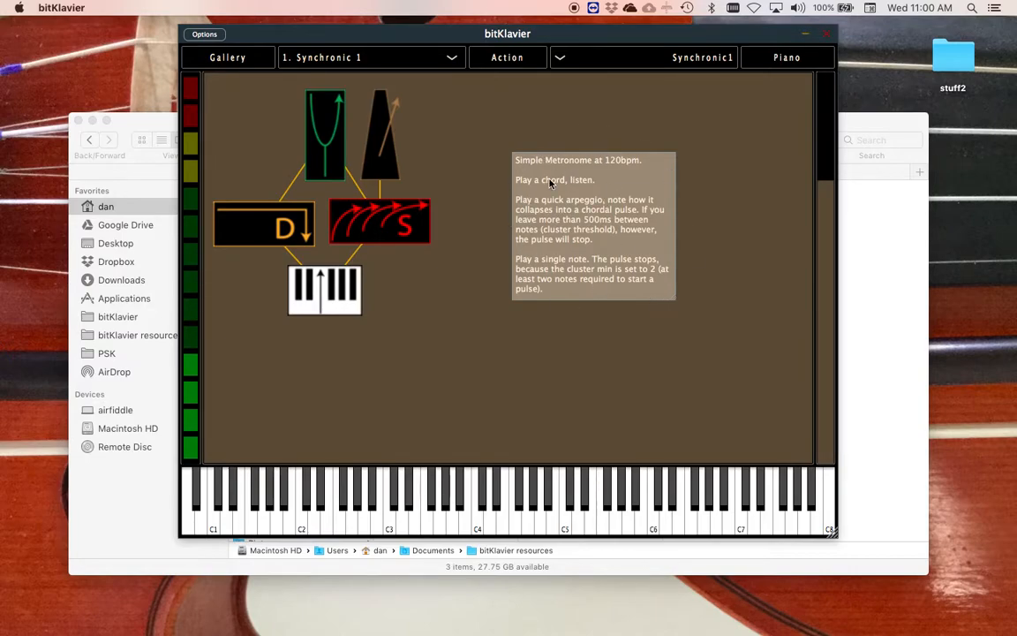
double_click(380, 228)
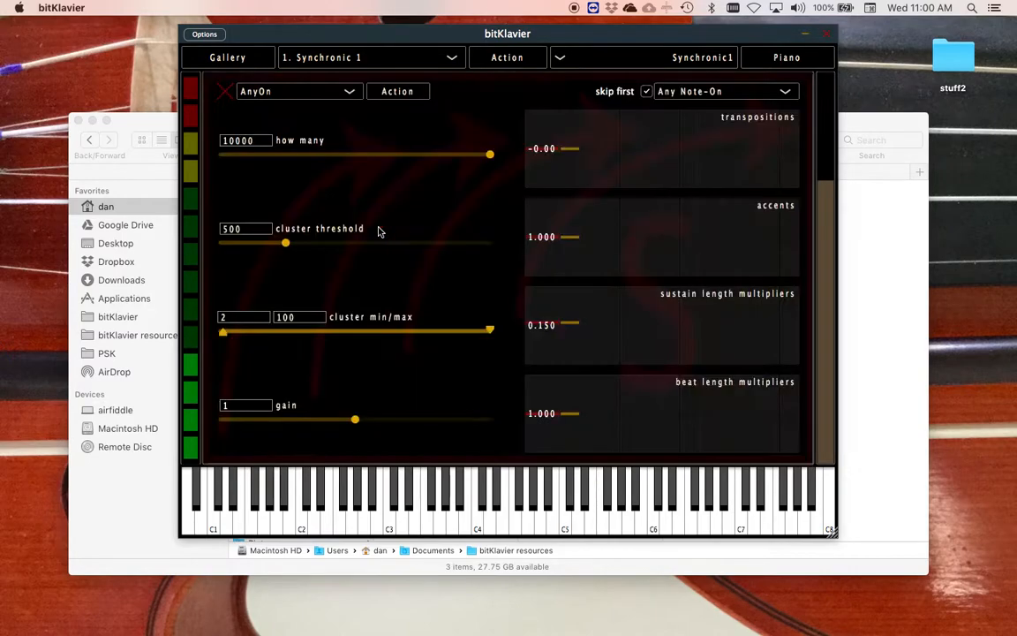
click(224, 92)
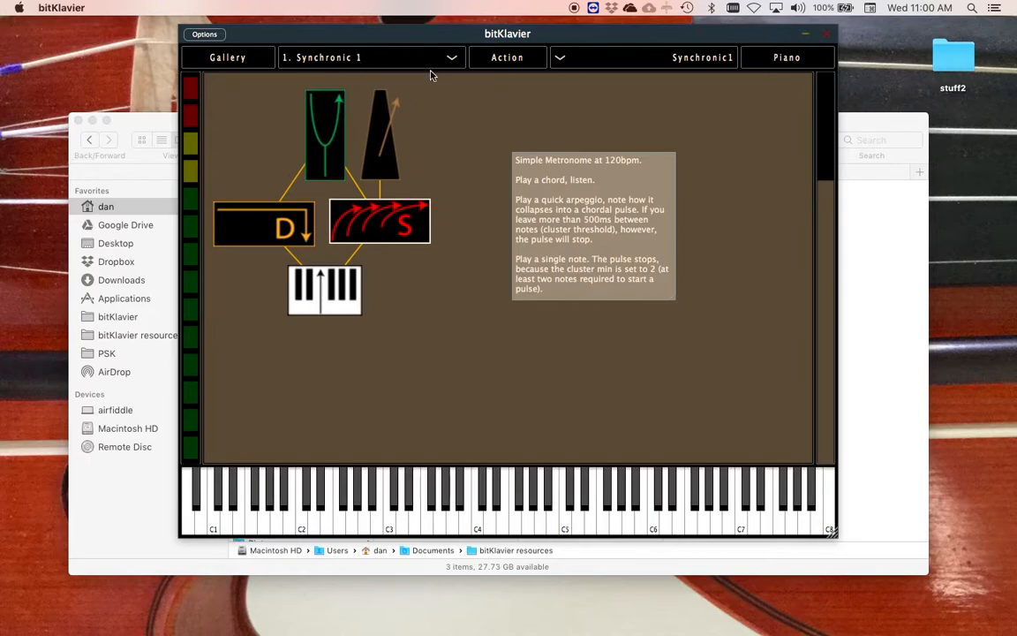
Load the Didymus gallery from the Mikroetudes without saving the changes to the current gallery.
click(336, 59)
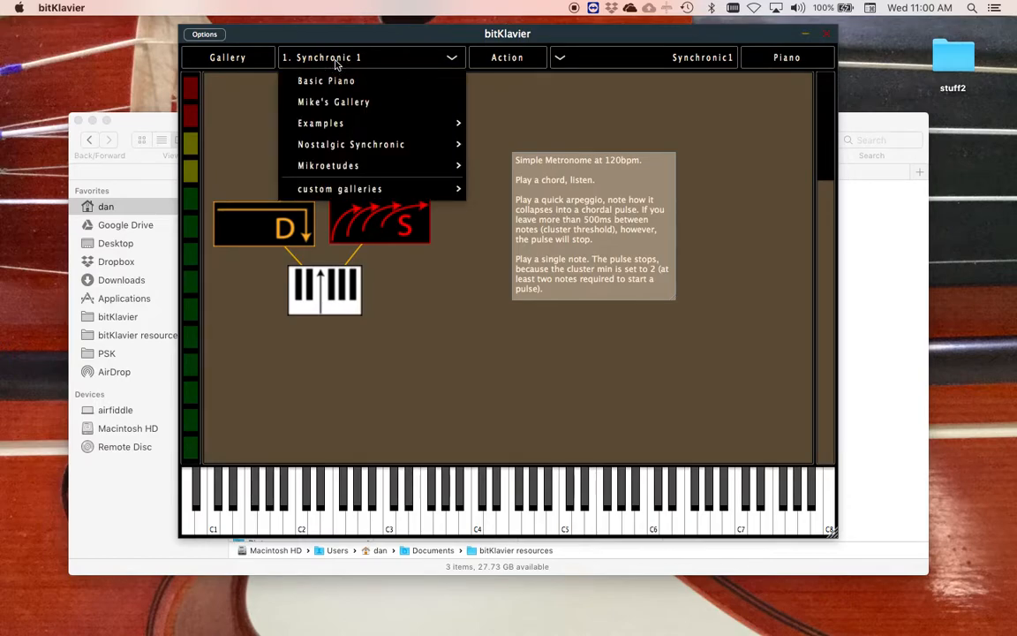
mouse_move(336, 165)
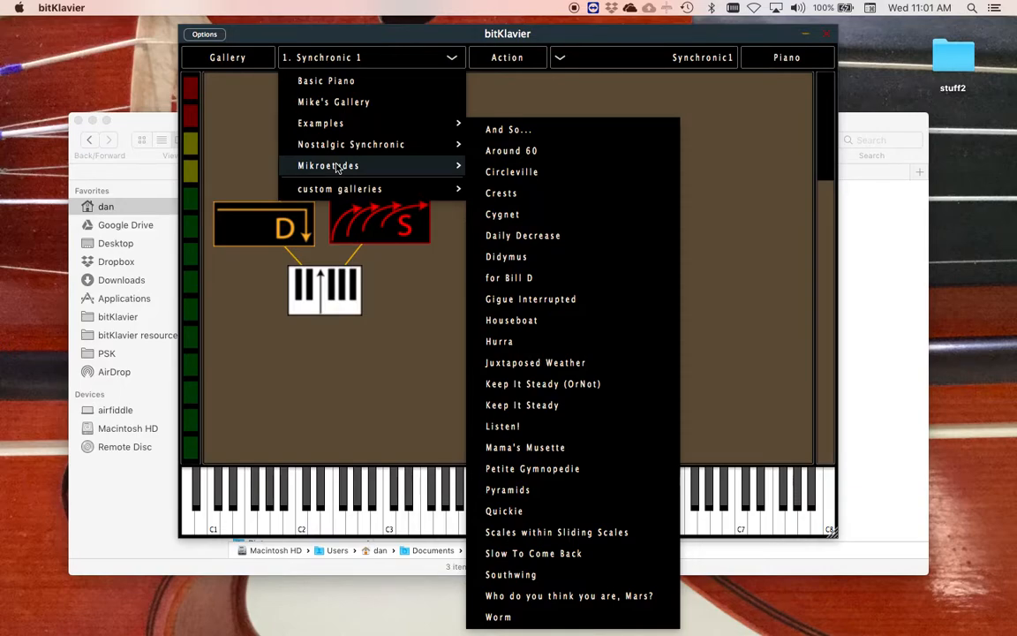
click(511, 257)
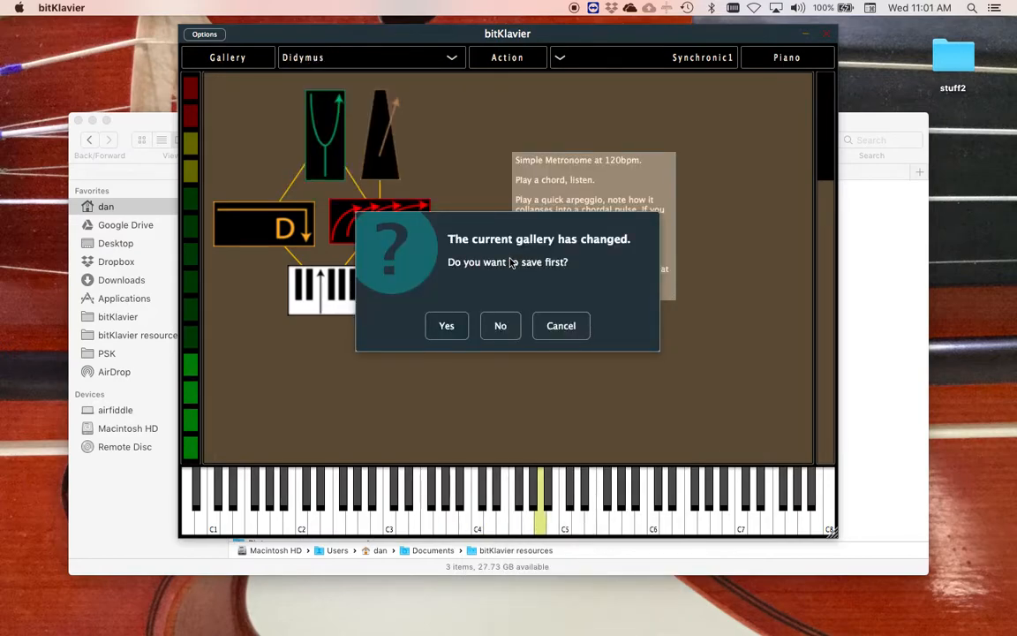
click(500, 325)
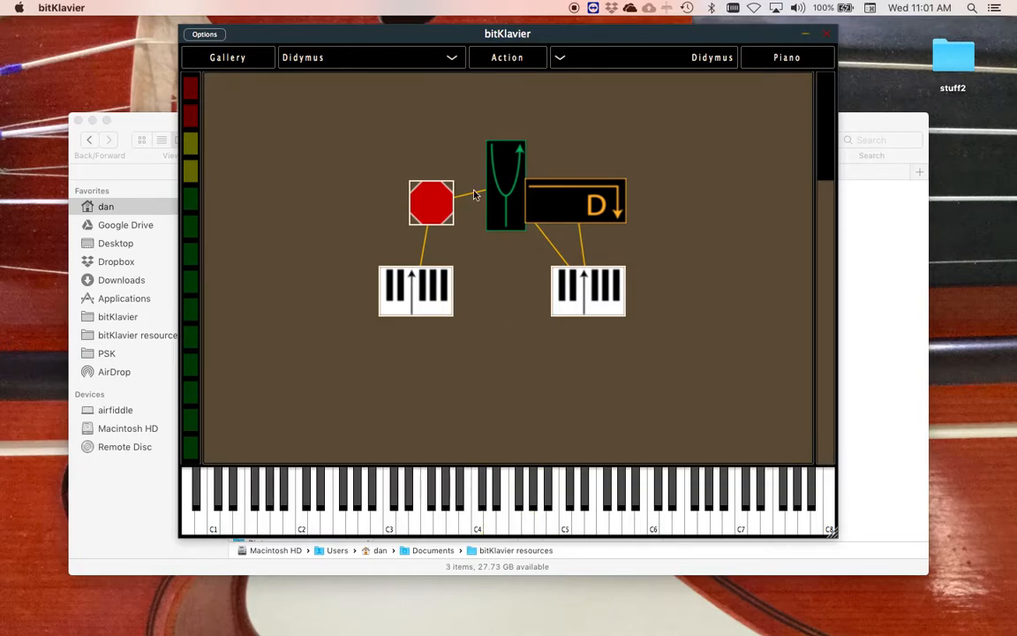
Load the NS_4_Marbles gallery from the Nostalgic Synchronic collection.
click(323, 59)
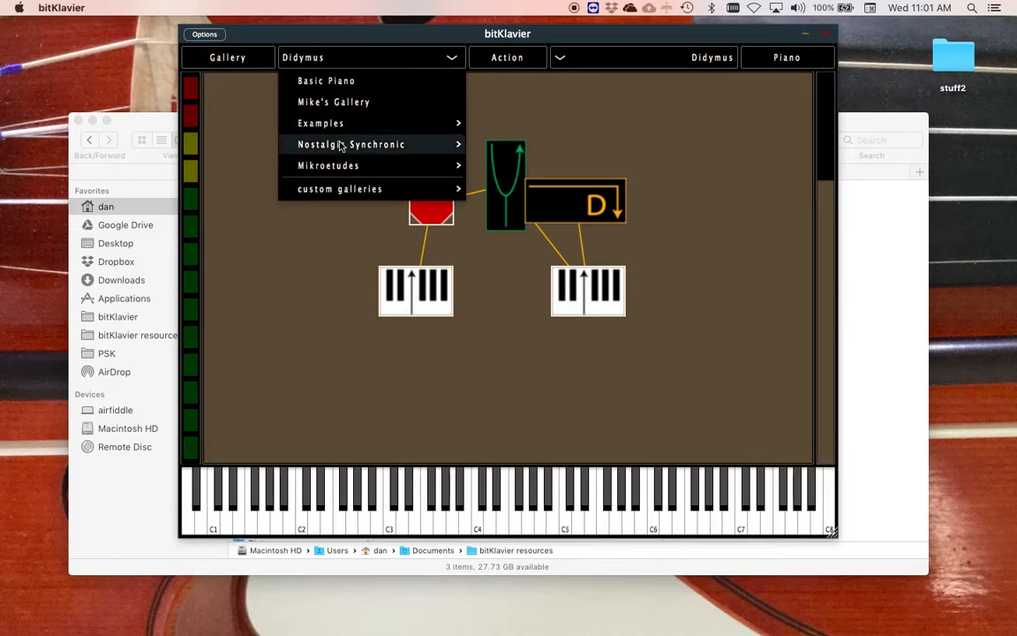
mouse_move(341, 148)
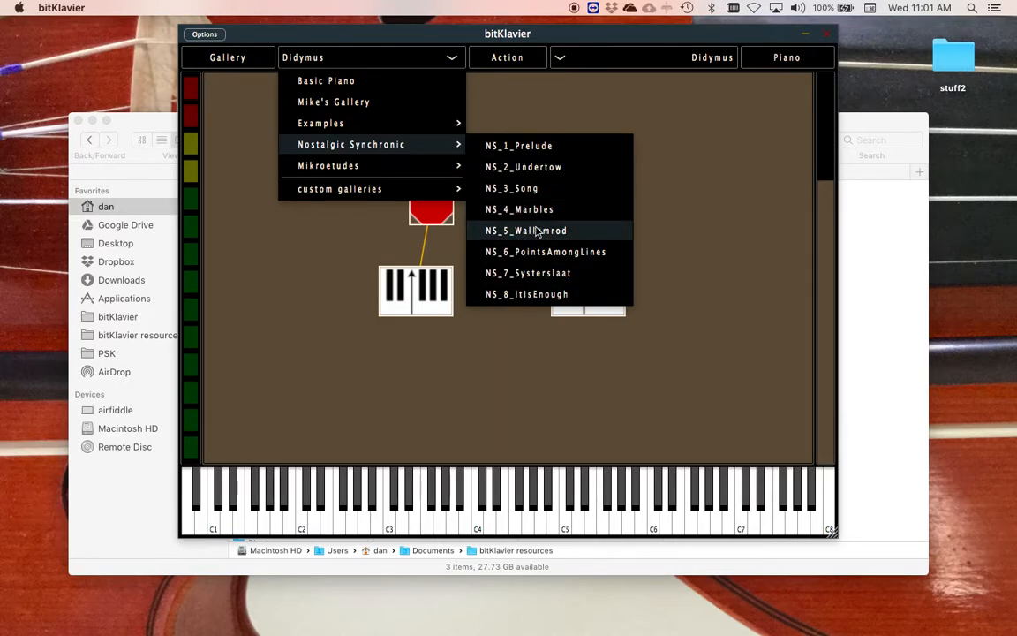
click(534, 212)
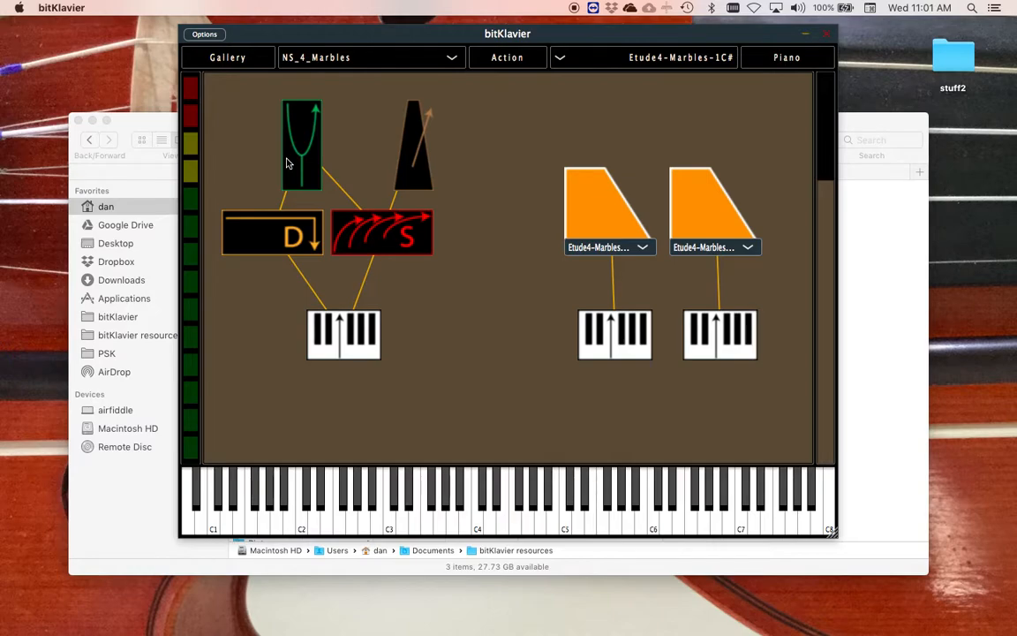
Start saving the gallery to a new file and create a messedupgalleries folder inside the galleries folder of bitKlavier resources.
click(226, 62)
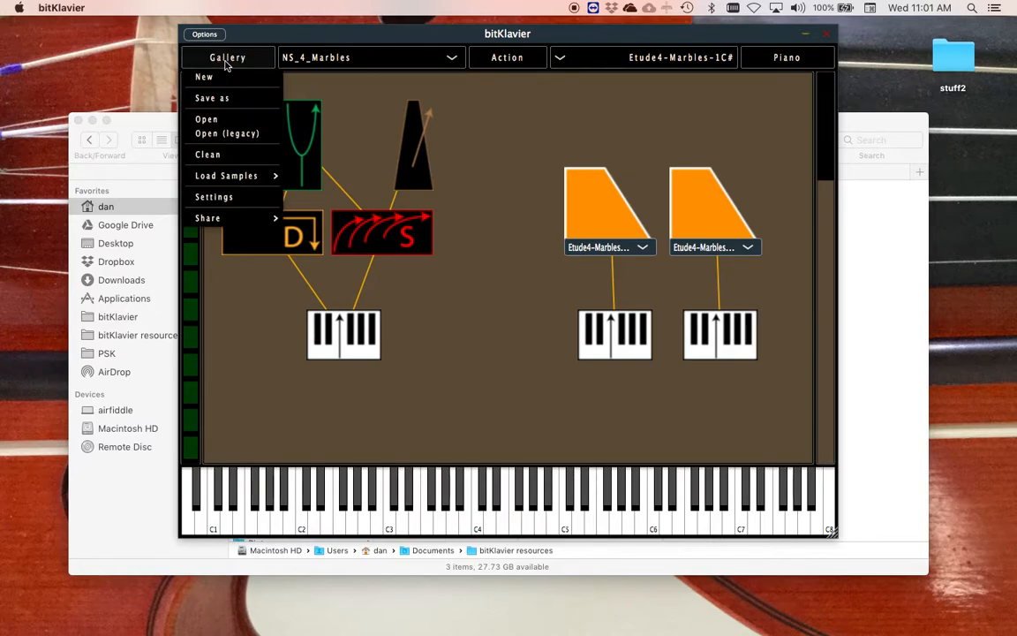
click(212, 98)
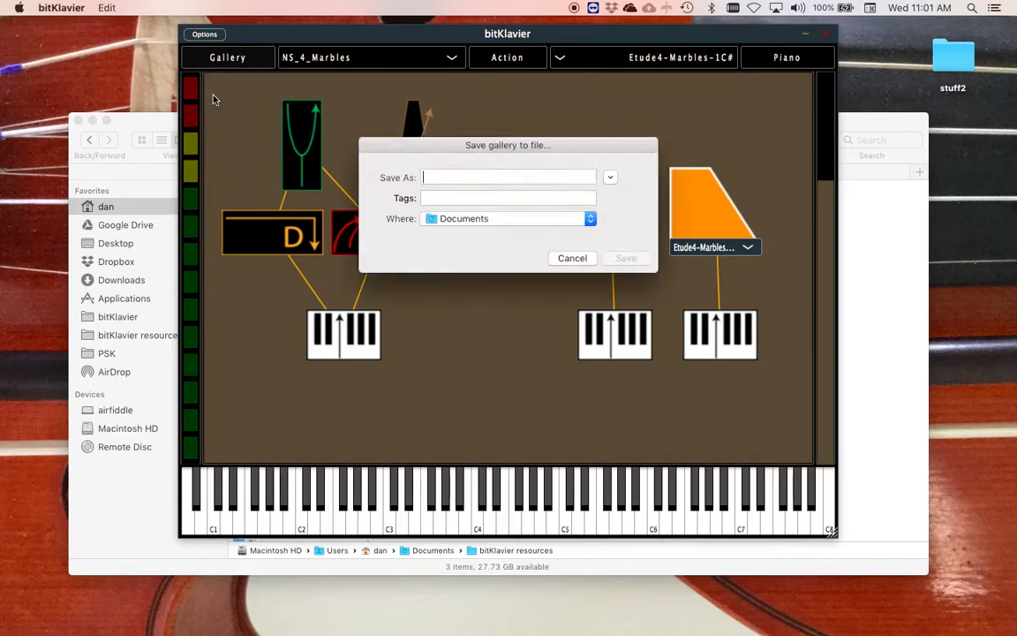
click(609, 176)
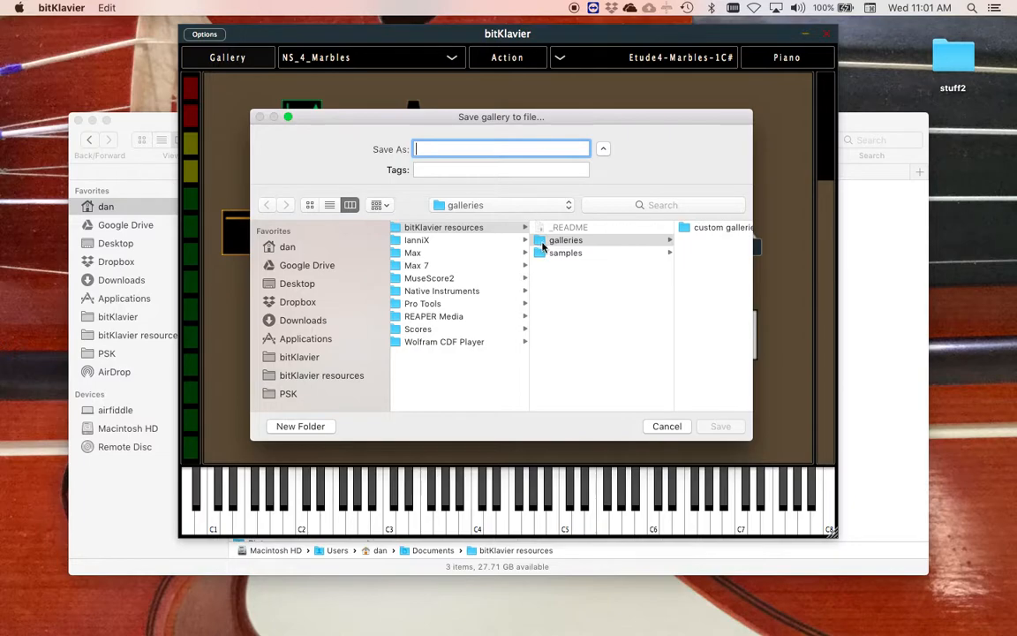
click(540, 243)
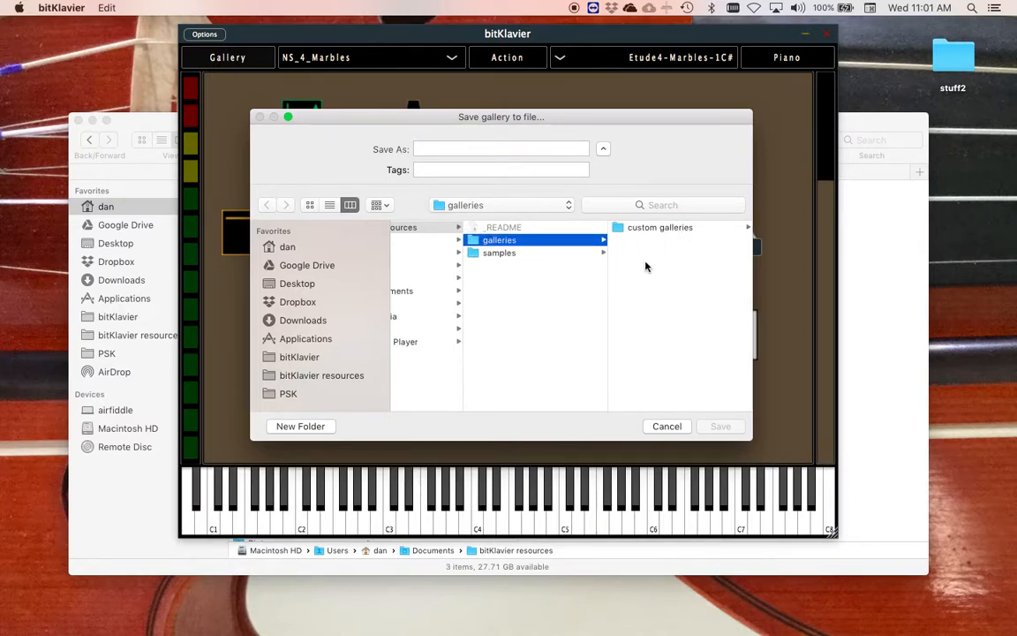
click(315, 428)
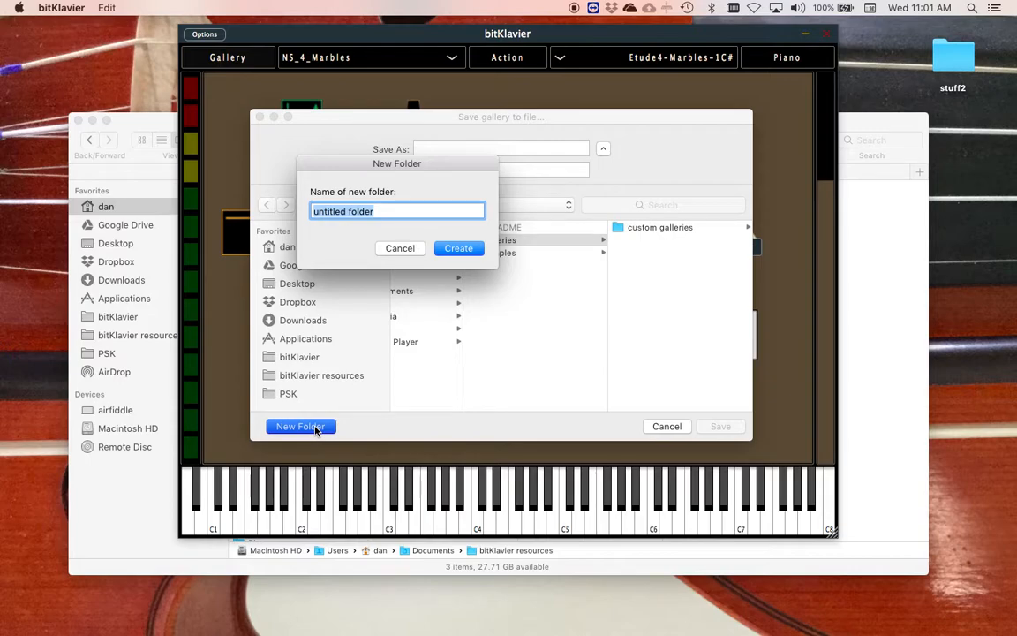
text(mess)
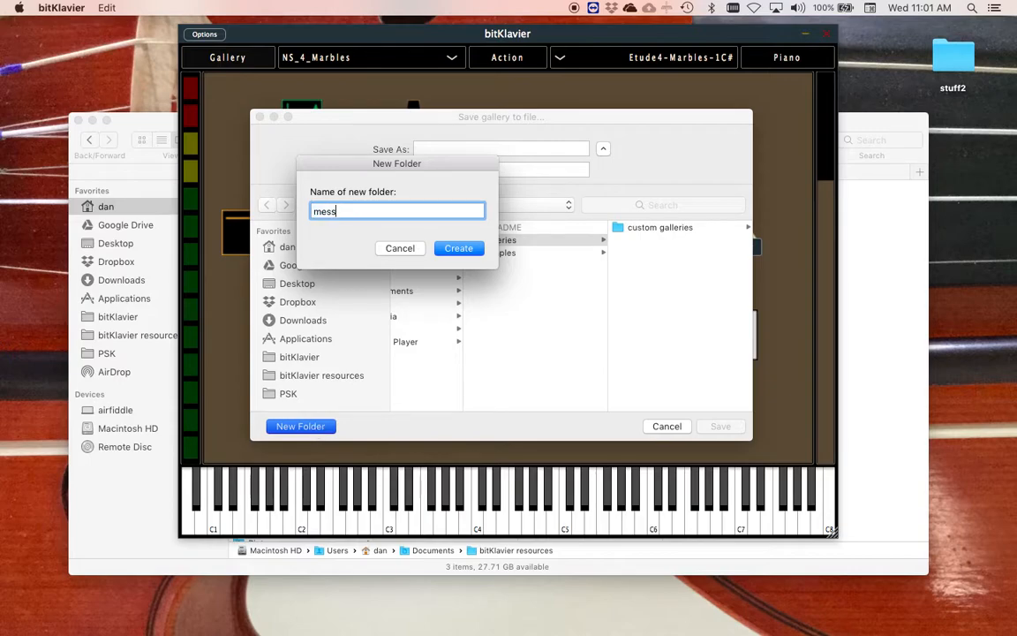
text(edupgalleries)
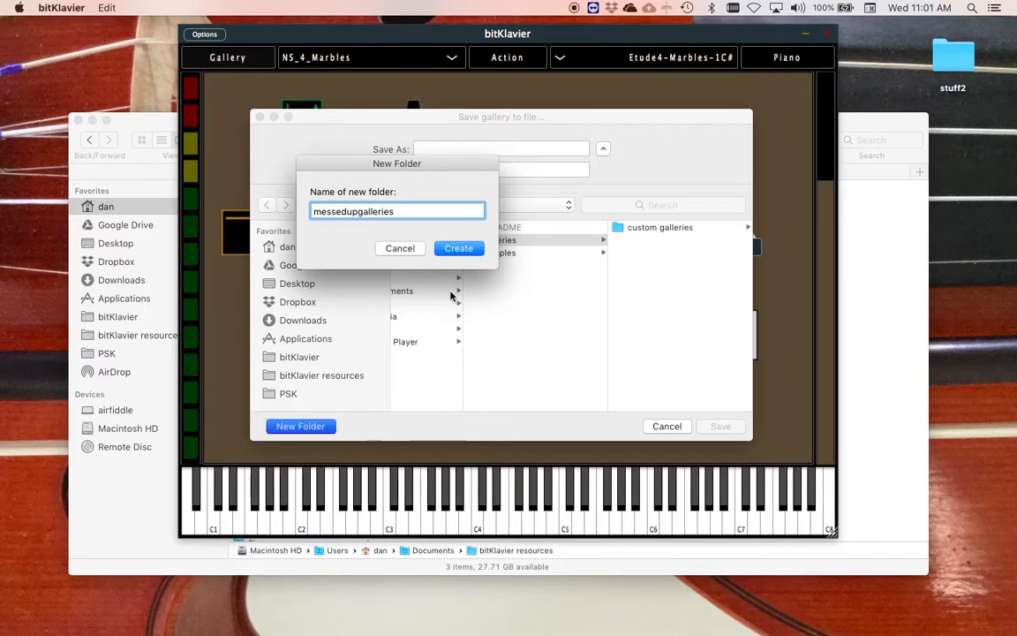
click(462, 250)
Save the gallery as messedup marbles in the messedupgalleries folder.
click(446, 147)
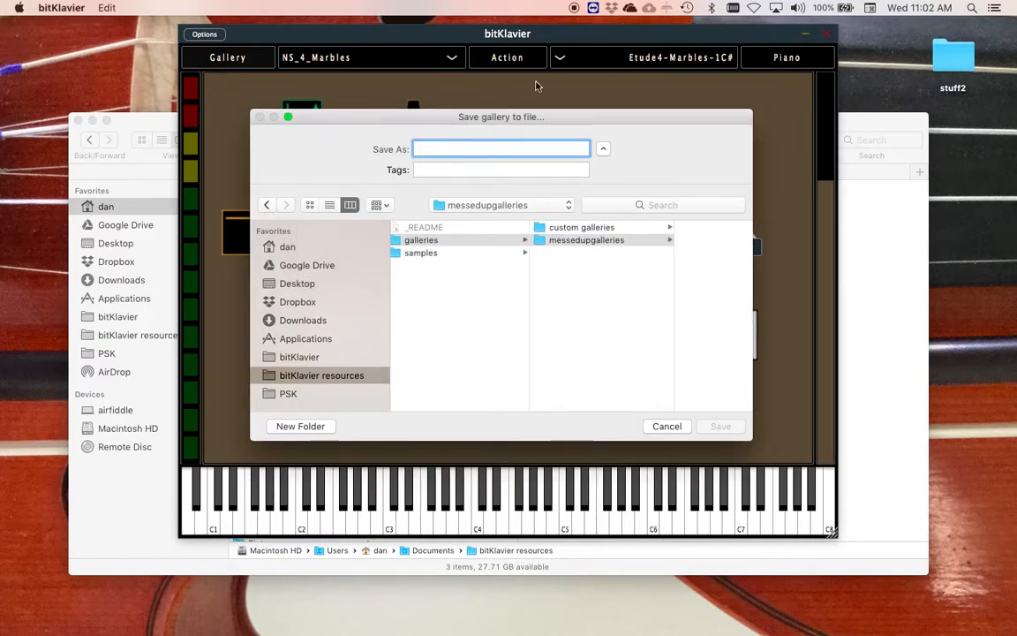
text(messse)
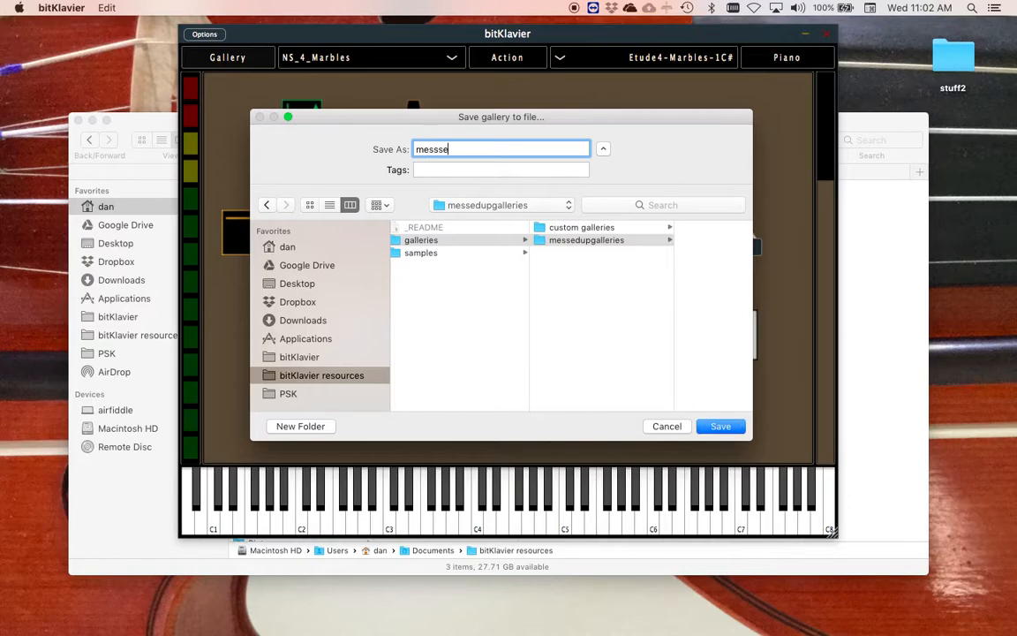
key(BackSpace)
key(BackSpace)
text(edup arbl)
key(BackSpace)
key(BackSpace)
key(BackSpace)
key(BackSpace)
text(marbles)
key(Return)
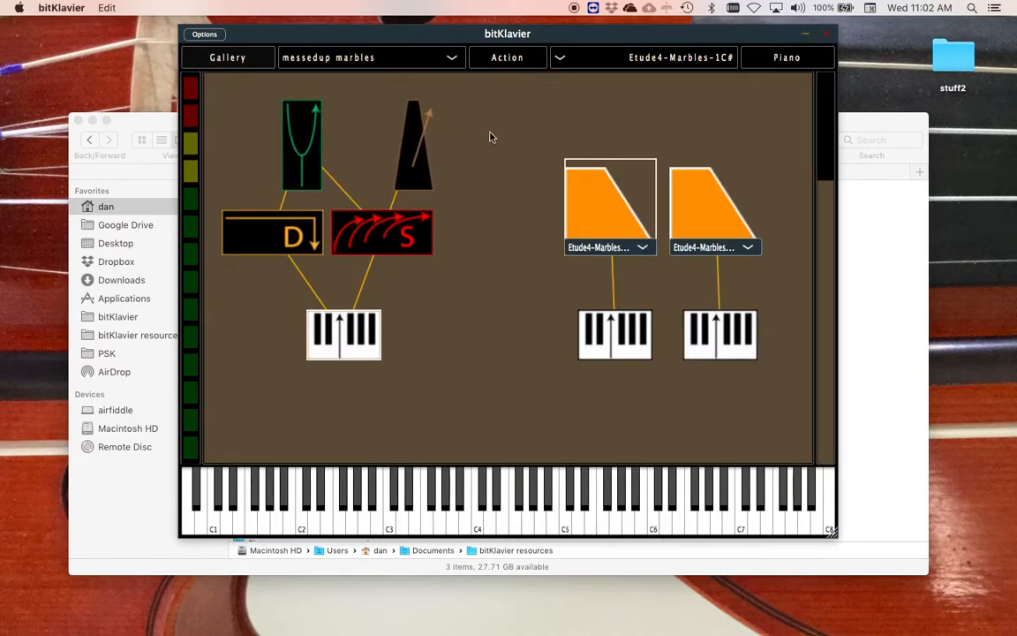
Find messedup marbles under messedupgalleries in the list of available galleries and choose it.
click(371, 60)
mouse_move(389, 211)
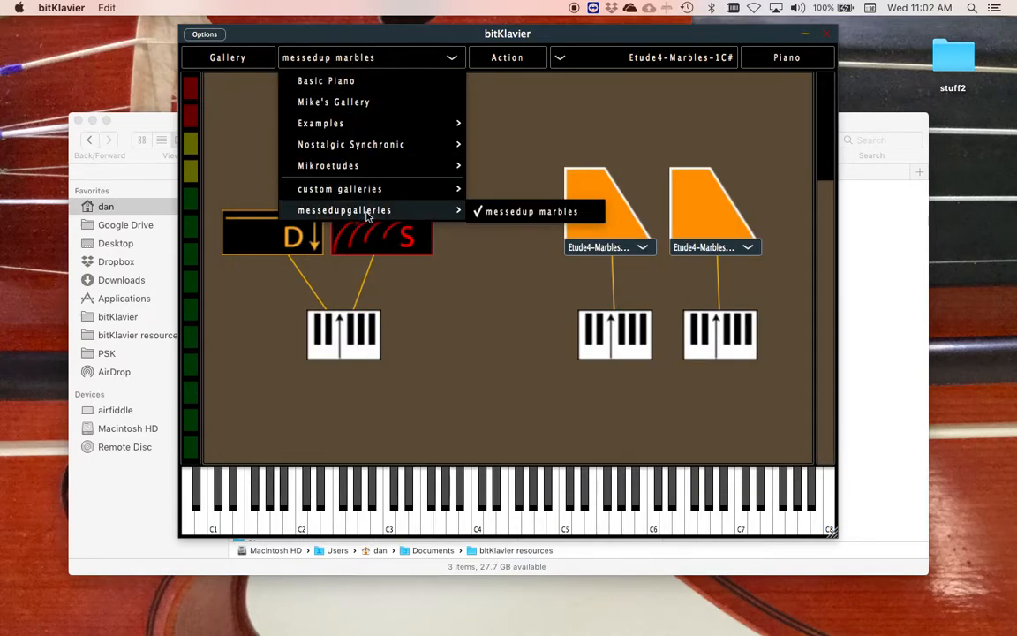
click(529, 212)
Switch to Finder and inspect the messedup marbles.xml file in the messedupgalleries folder inside galleries.
click(891, 406)
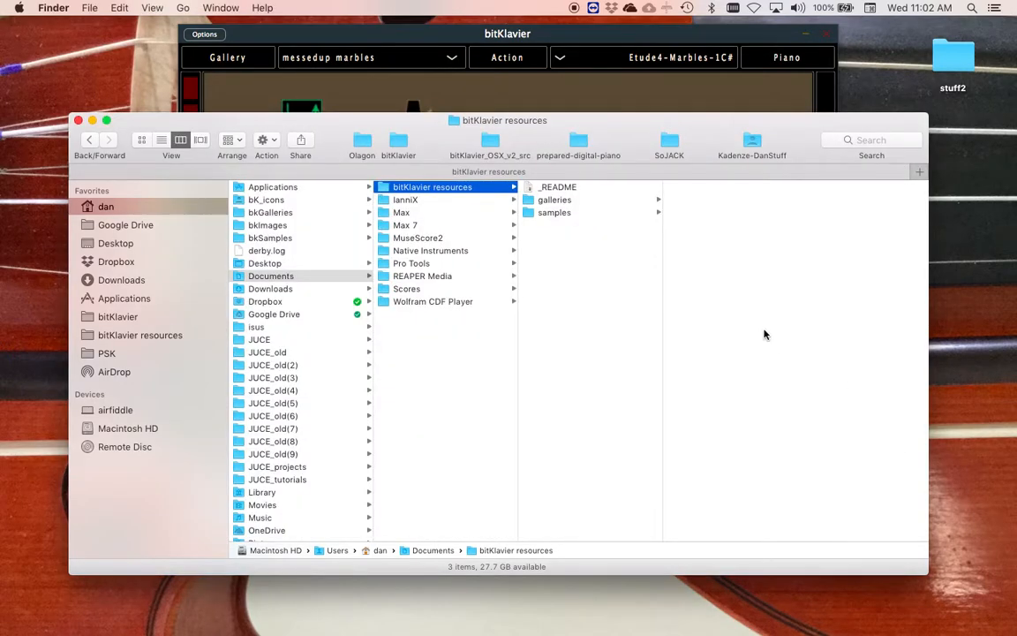
drag(606, 123, 578, 124)
click(545, 200)
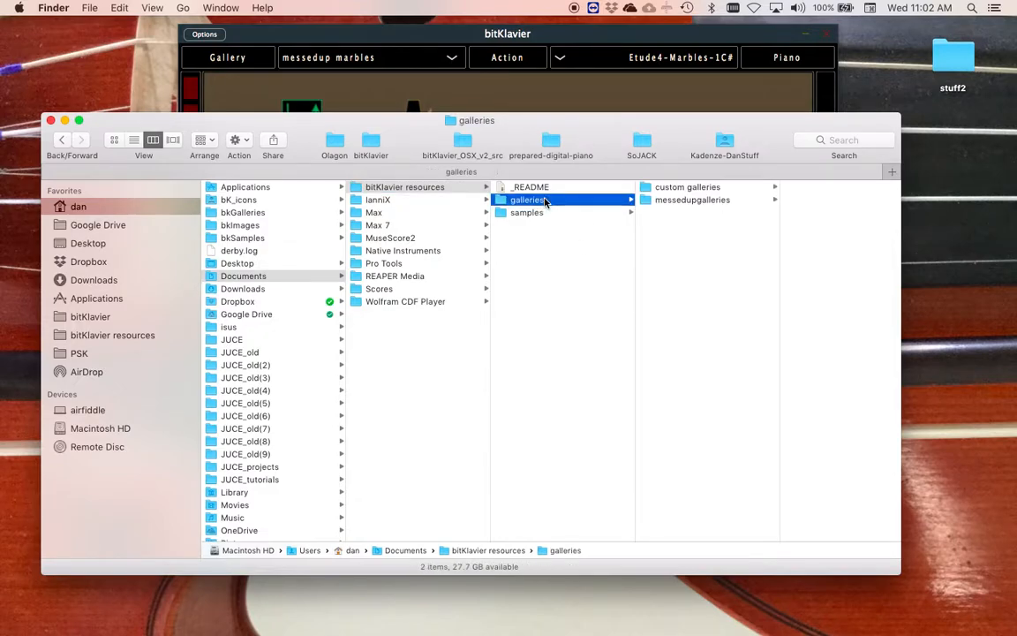
click(709, 200)
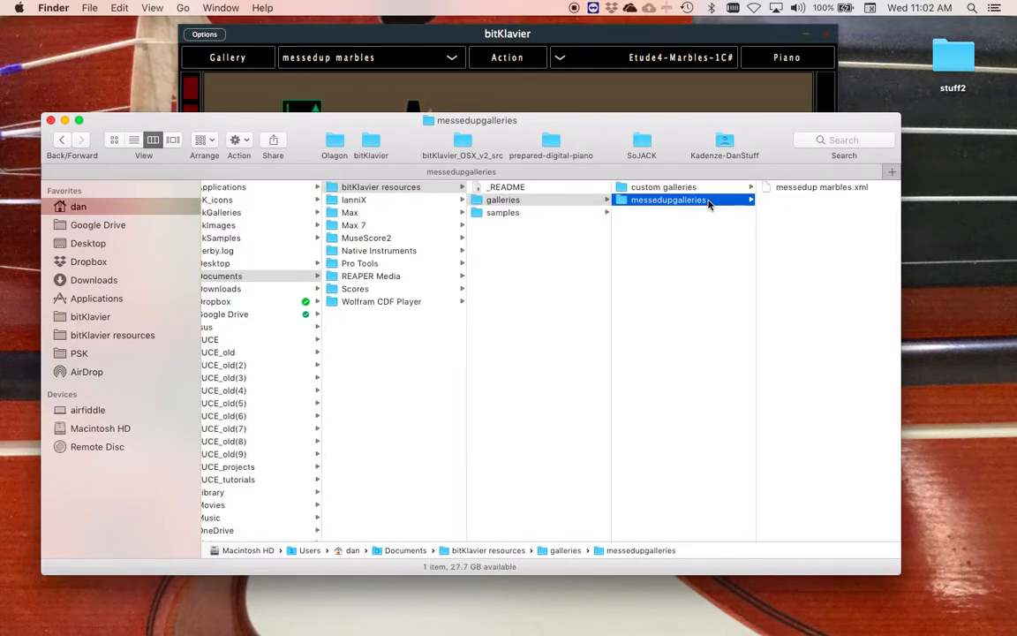
click(821, 189)
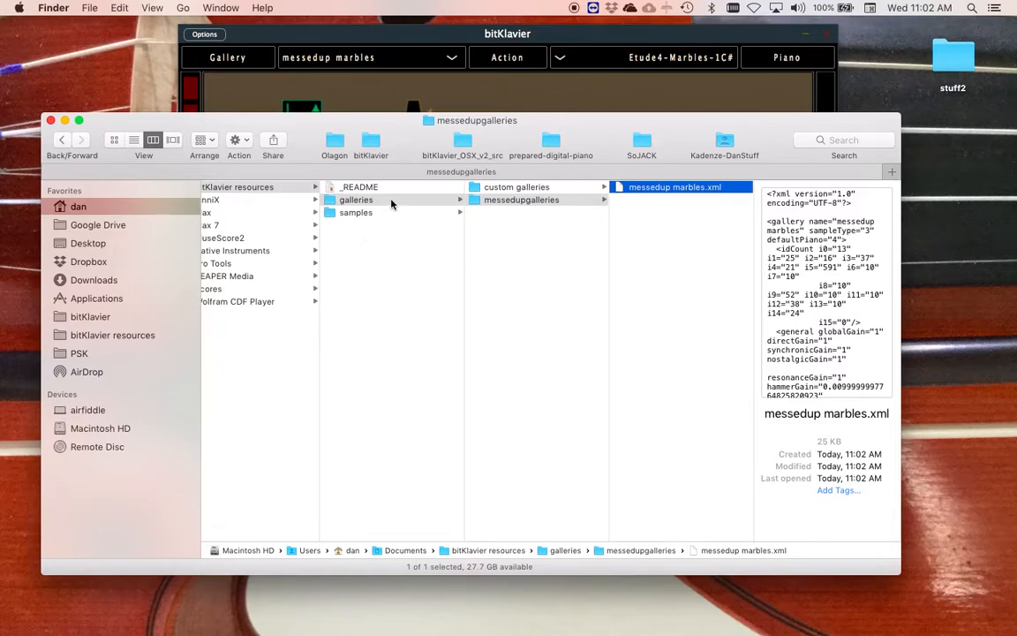
Compare bitKlavier's custom galleries and messedupgalleries entries with the contents of the matching folders in Finder.
click(357, 55)
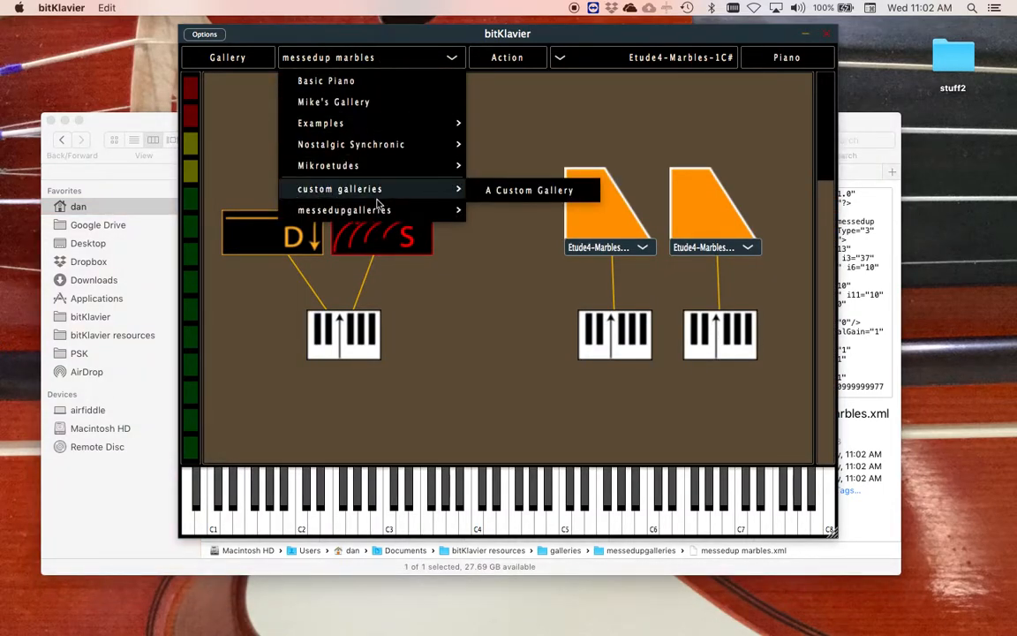
mouse_move(386, 210)
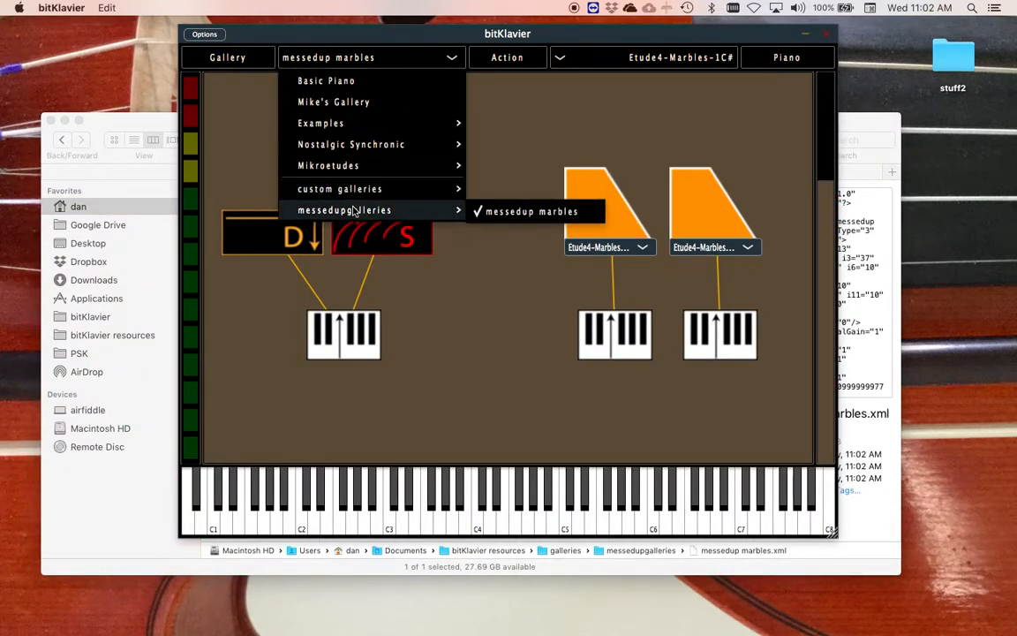
click(115, 205)
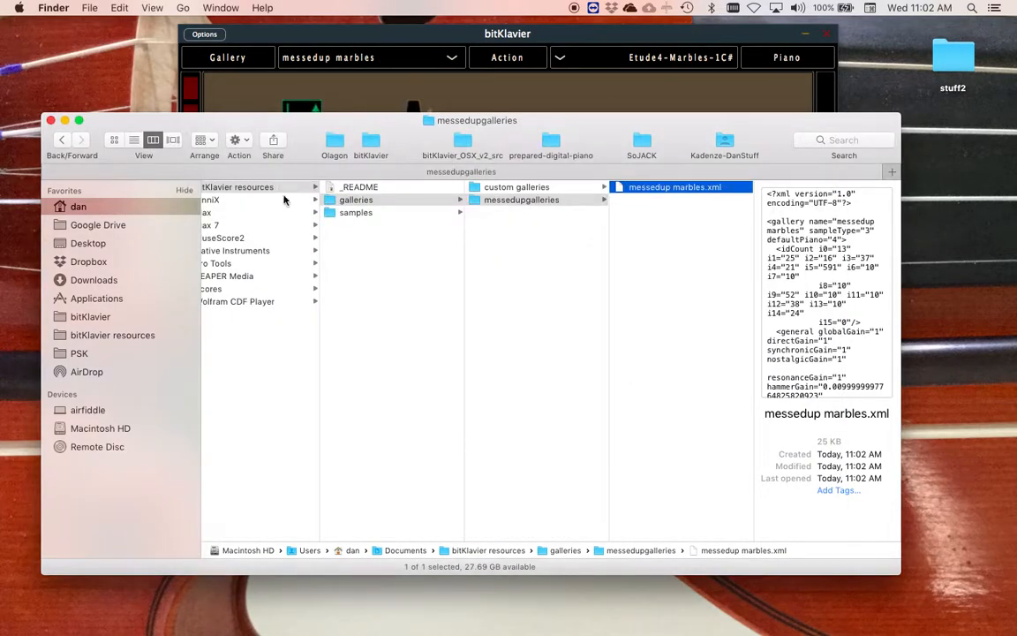
click(571, 273)
click(494, 187)
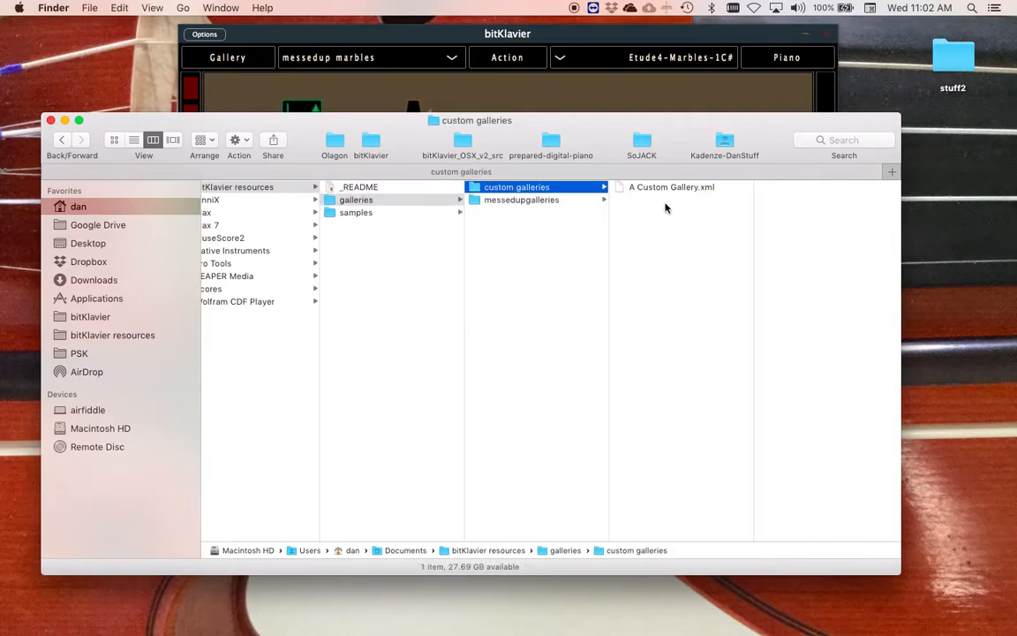
click(569, 199)
click(575, 35)
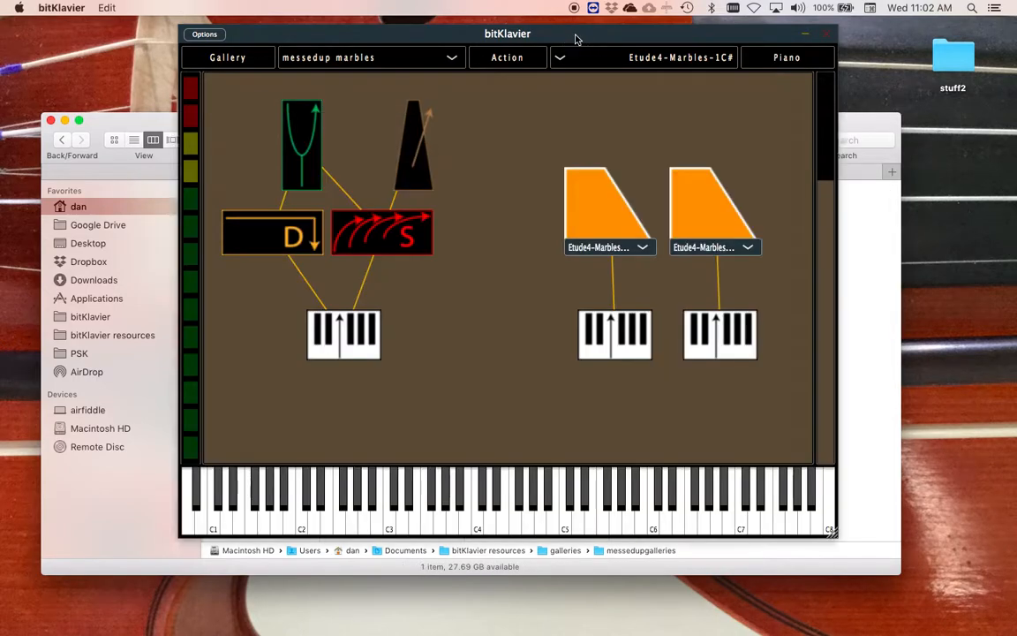
Delete the custom galleries folder in Finder and check bitKlavier's gallery list for the change.
click(875, 292)
click(477, 188)
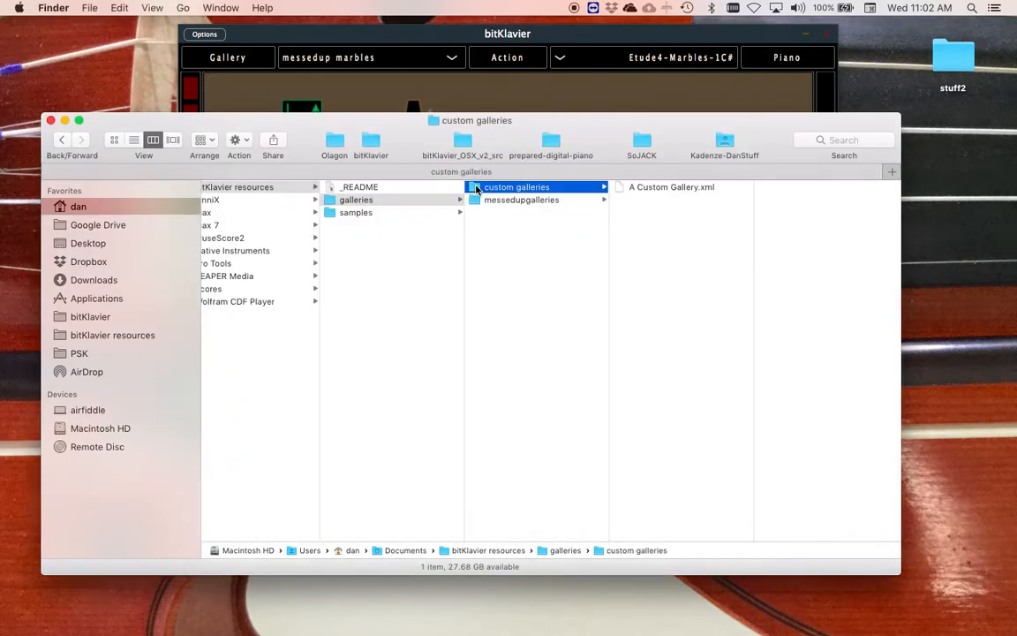
key(super+BackSpace)
click(477, 188)
click(510, 229)
click(347, 61)
mouse_move(328, 184)
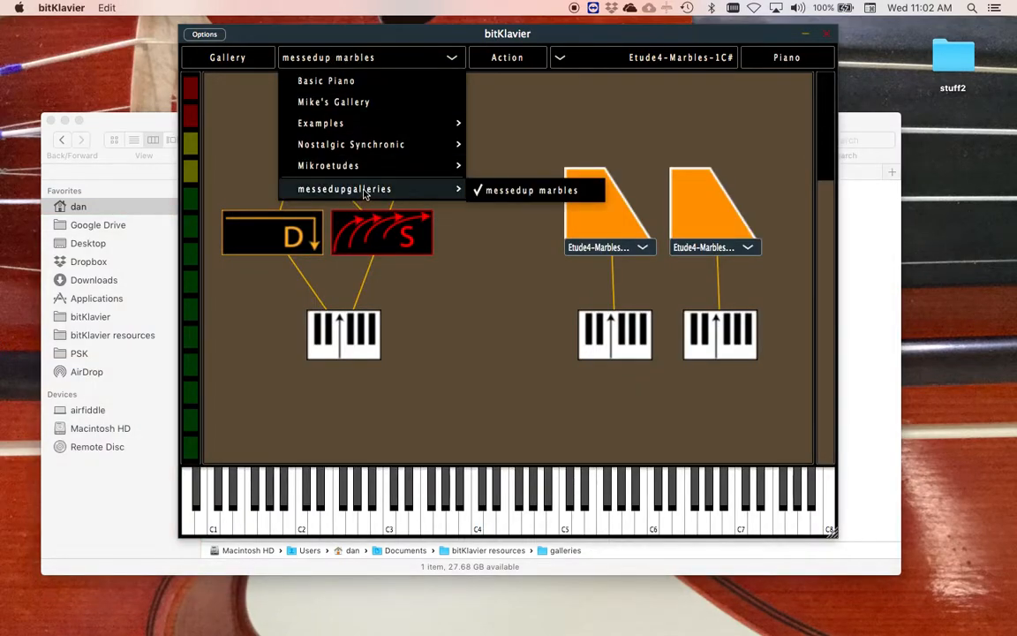
click(503, 287)
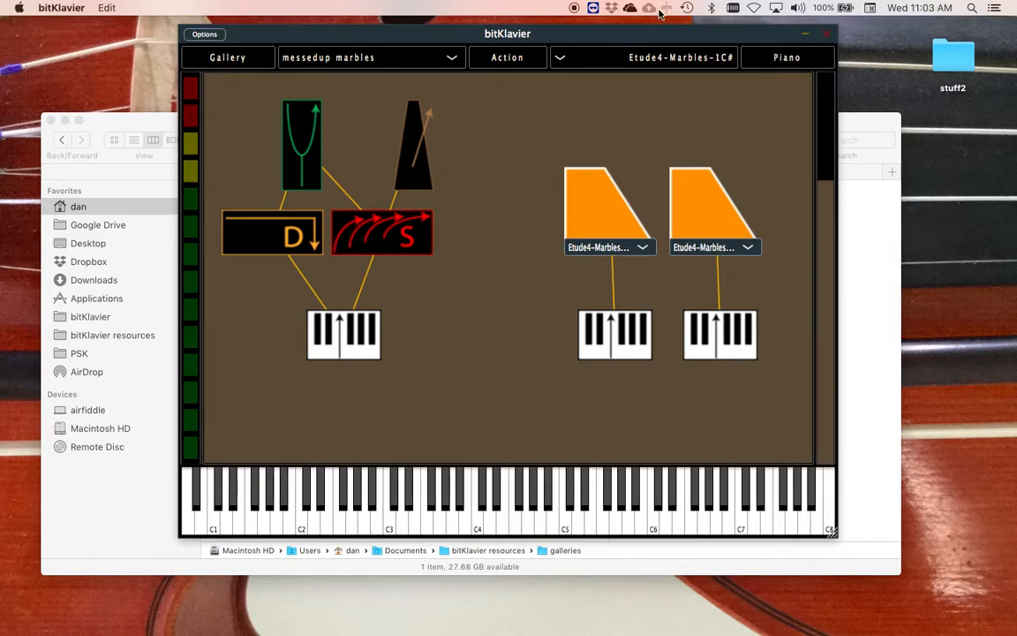
Check which pianos the messedup marbles gallery contains, and save the gallery.
click(613, 63)
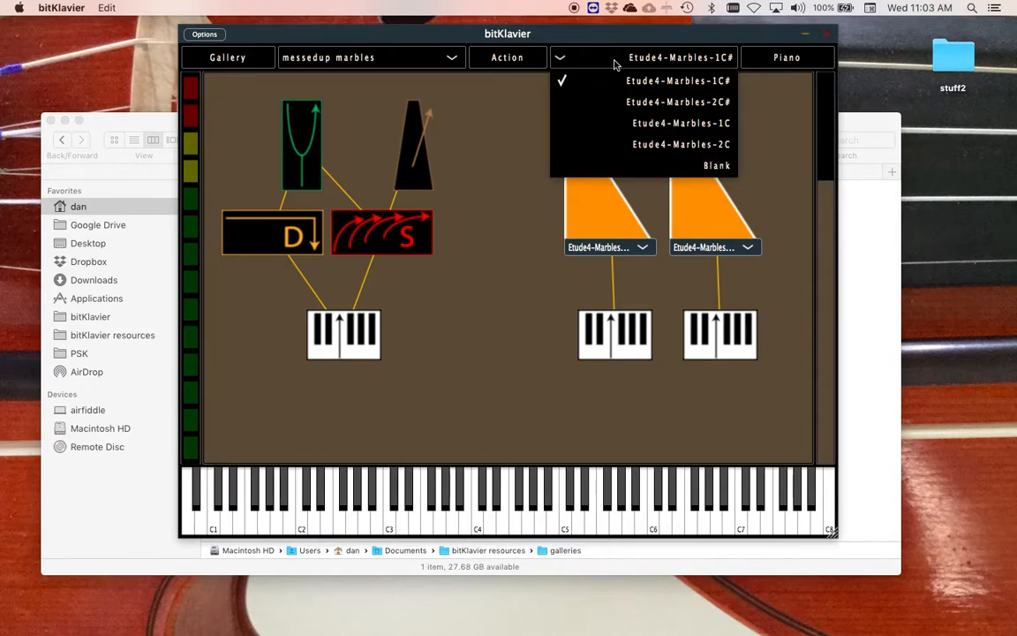
click(443, 113)
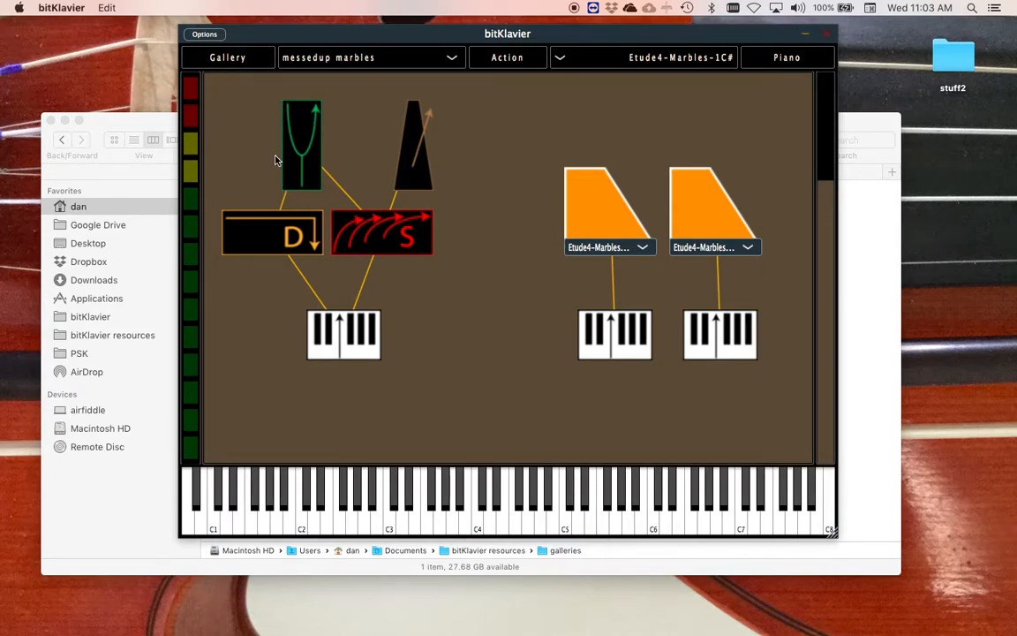
click(215, 56)
click(210, 141)
Set the A4 reference frequency to 415 in the messedup marbles gallery settings, readjust it, and close the settings.
click(227, 60)
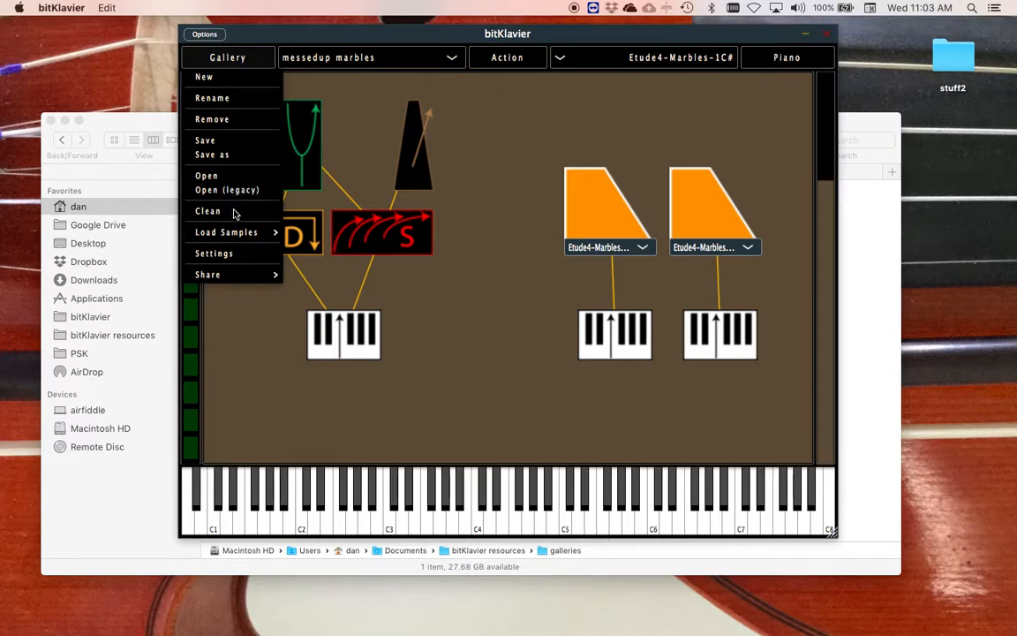
mouse_move(234, 235)
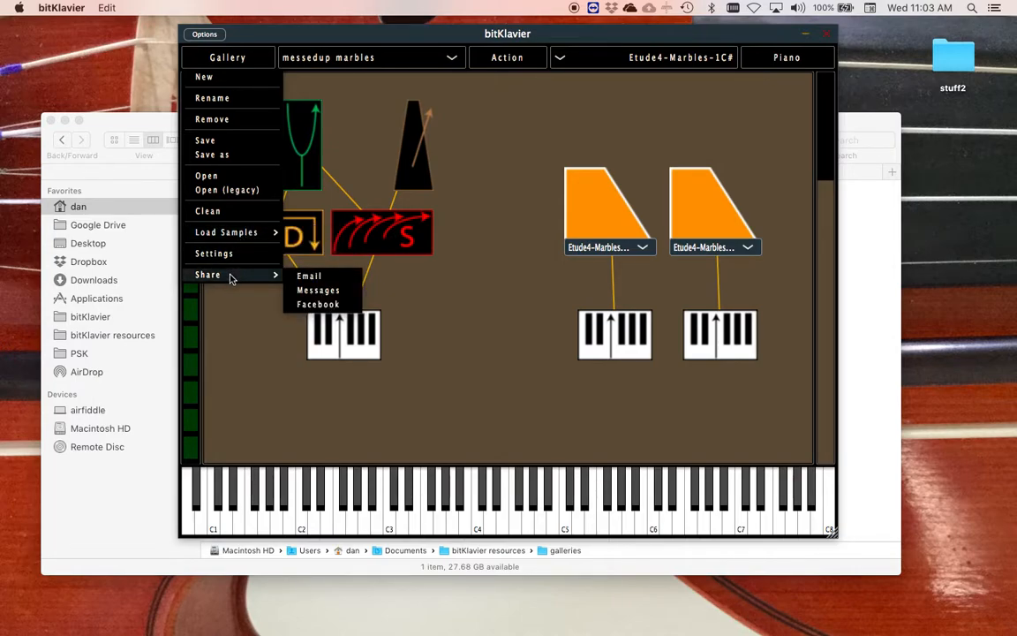
mouse_move(270, 274)
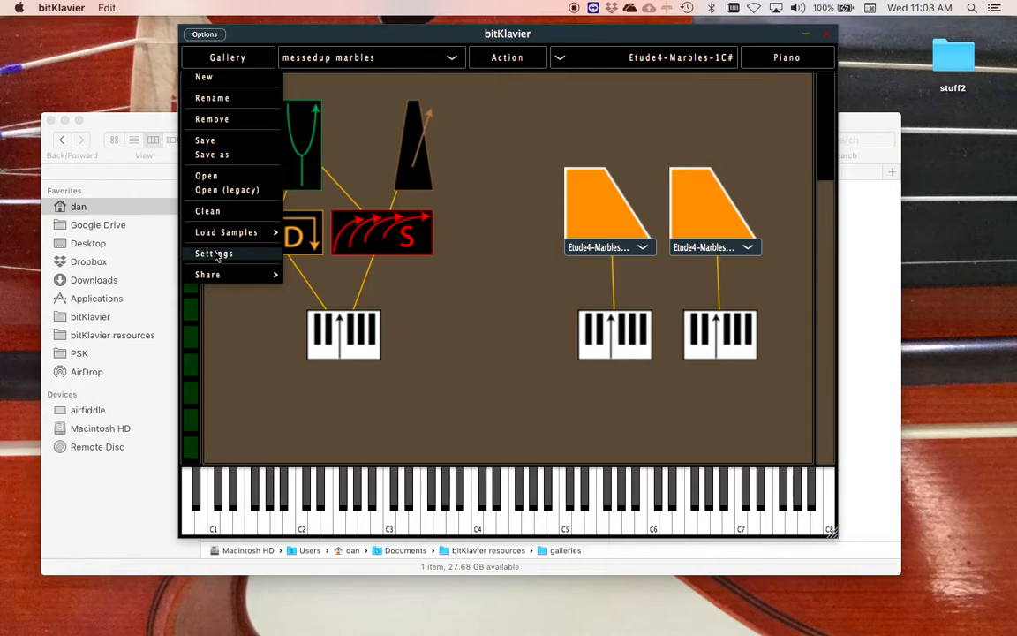
click(216, 254)
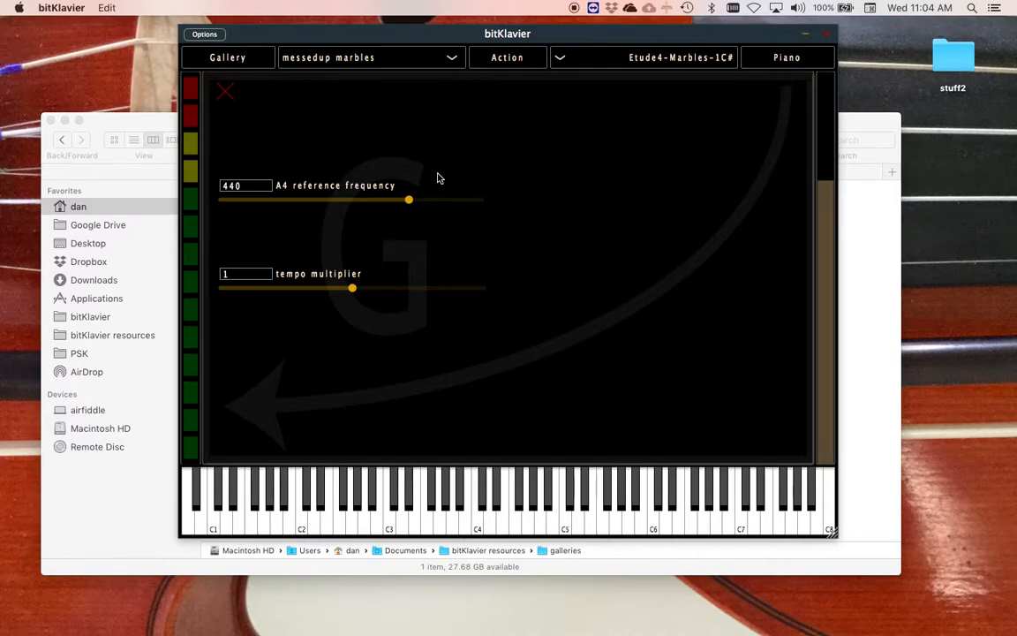
click(250, 188)
text(415)
key(Return)
drag(220, 202, 423, 200)
scroll(368, 211, up, 1)
click(225, 92)
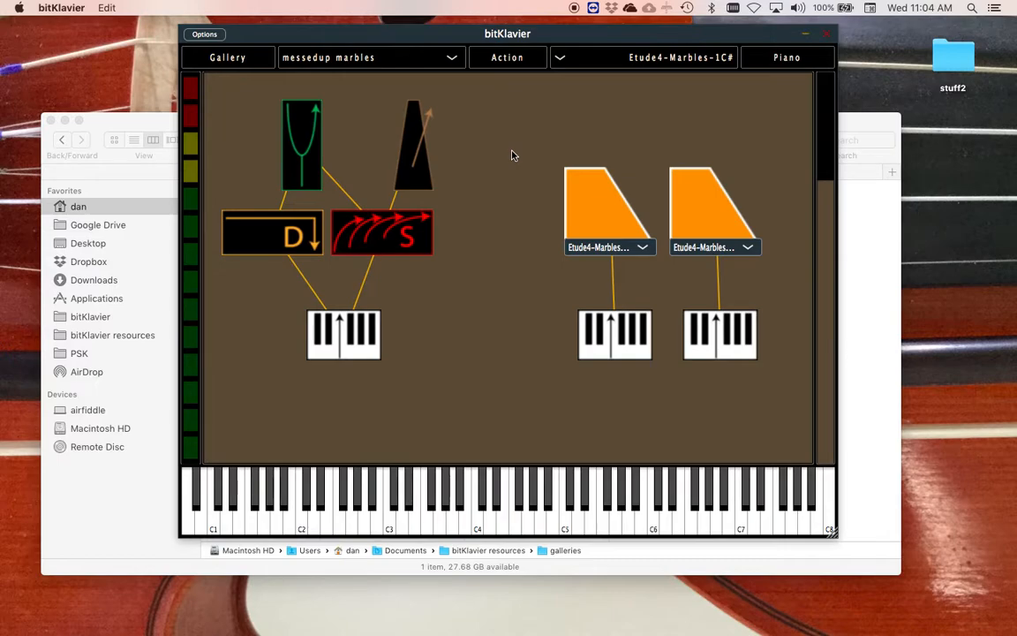
Load the Basic Piano gallery and save a copy as "messed up basic piano" in the messedupgalleries folder.
click(300, 59)
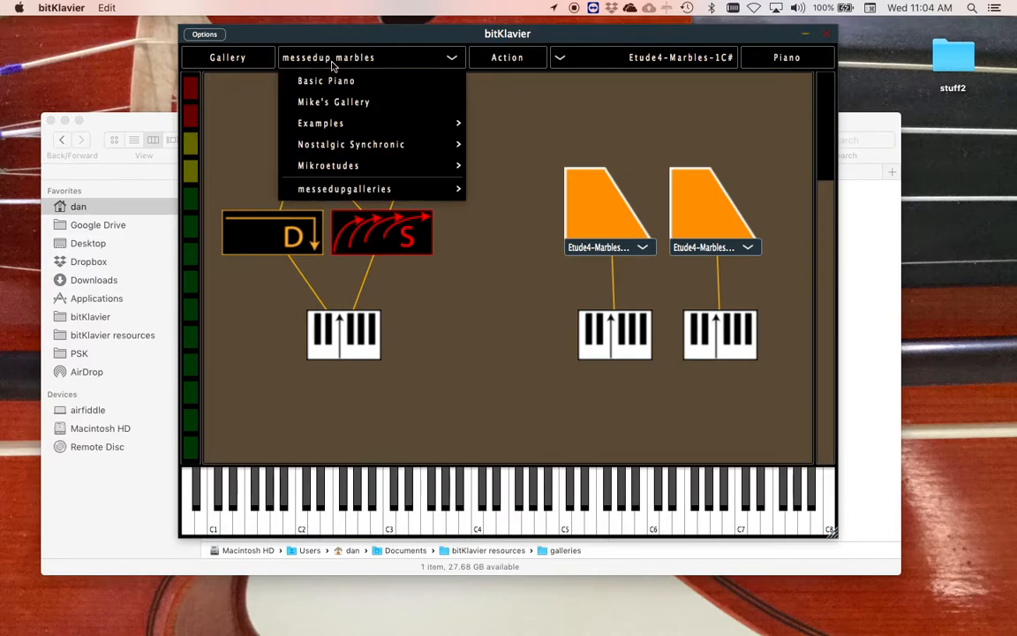
click(239, 58)
click(213, 98)
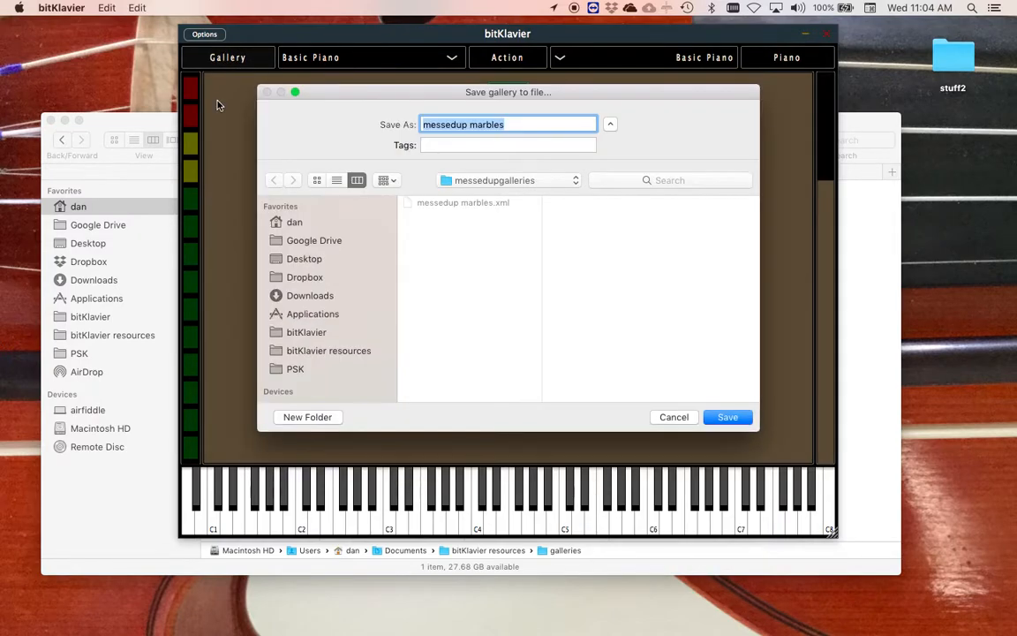
text(b)
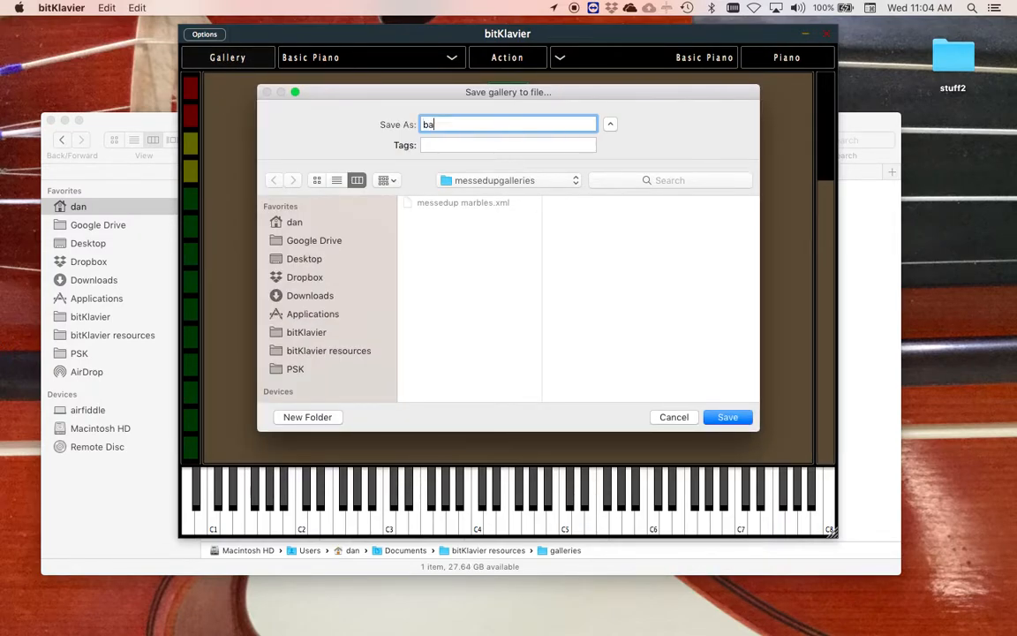
text(a)
key(BackSpace)
key(BackSpace)
text(messed up basic piano)
key(Return)
click(589, 165)
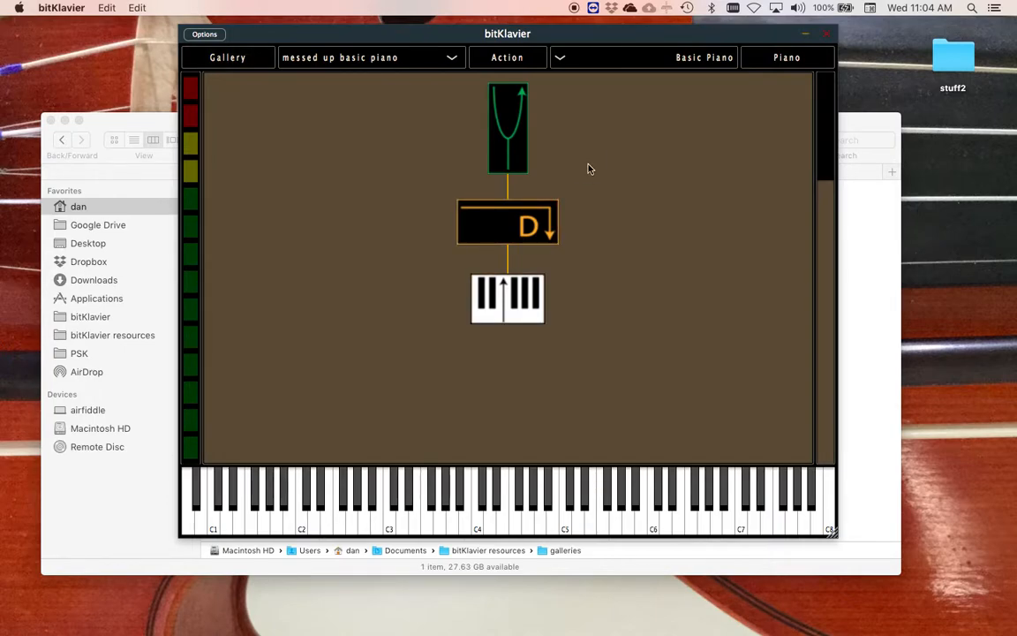
Add a Nostalgic preparation, place it beside the Direct preparation, and connect the Keymap to it.
click(506, 60)
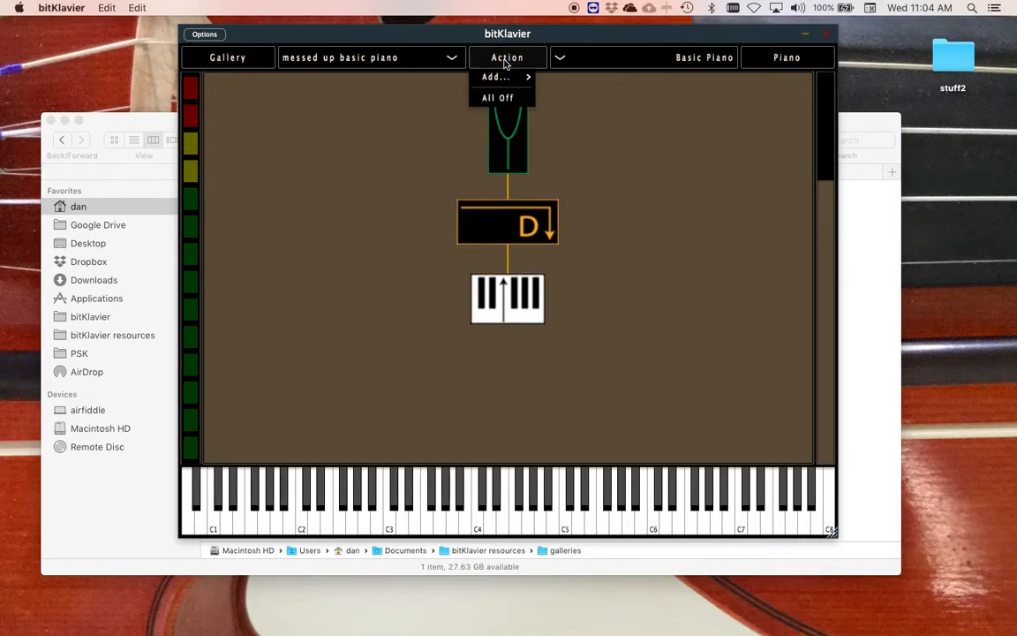
mouse_move(505, 80)
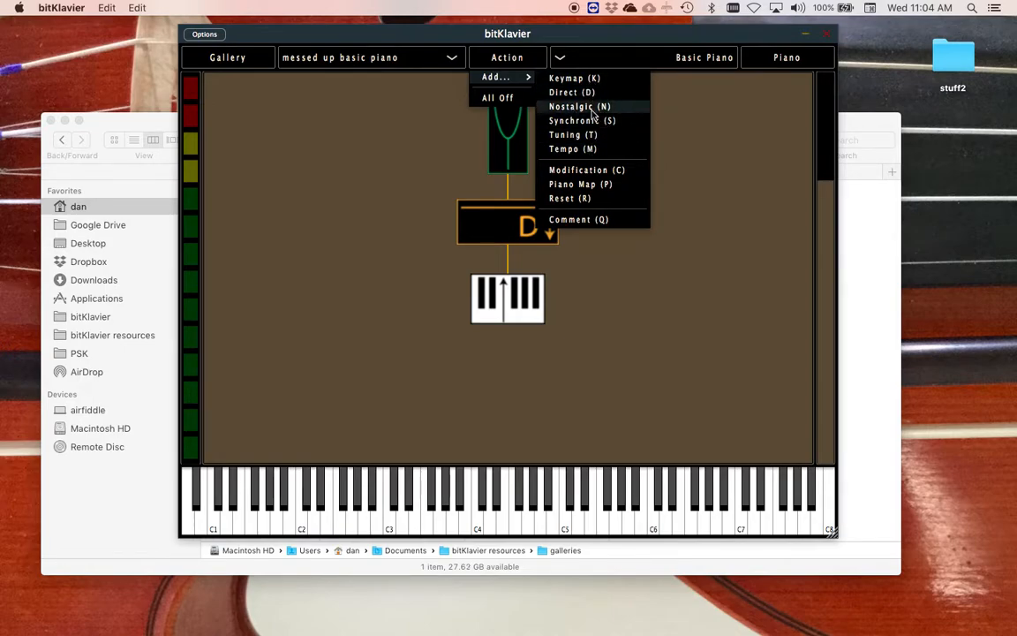
click(580, 107)
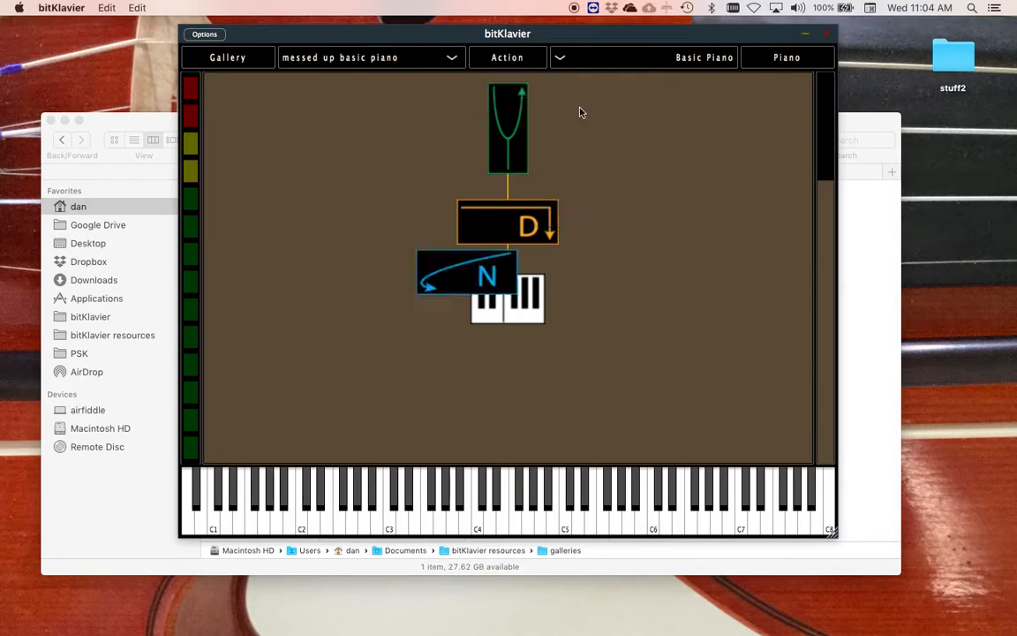
mouse_move(370, 243)
mouse_down()
mouse_move(345, 234)
mouse_move(355, 230)
mouse_up()
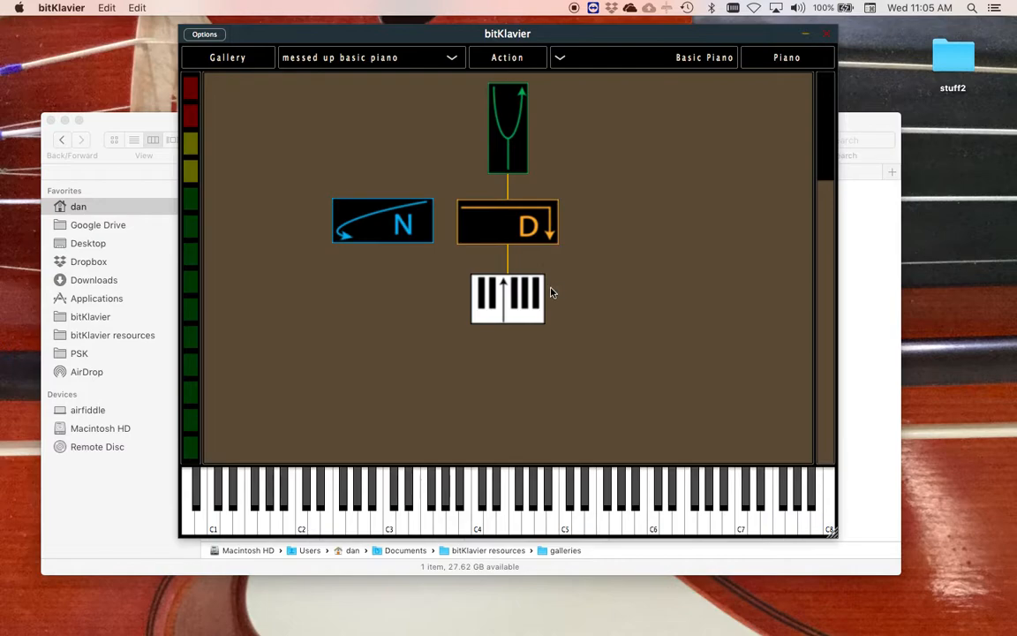
click(505, 306)
drag(505, 306, 388, 224)
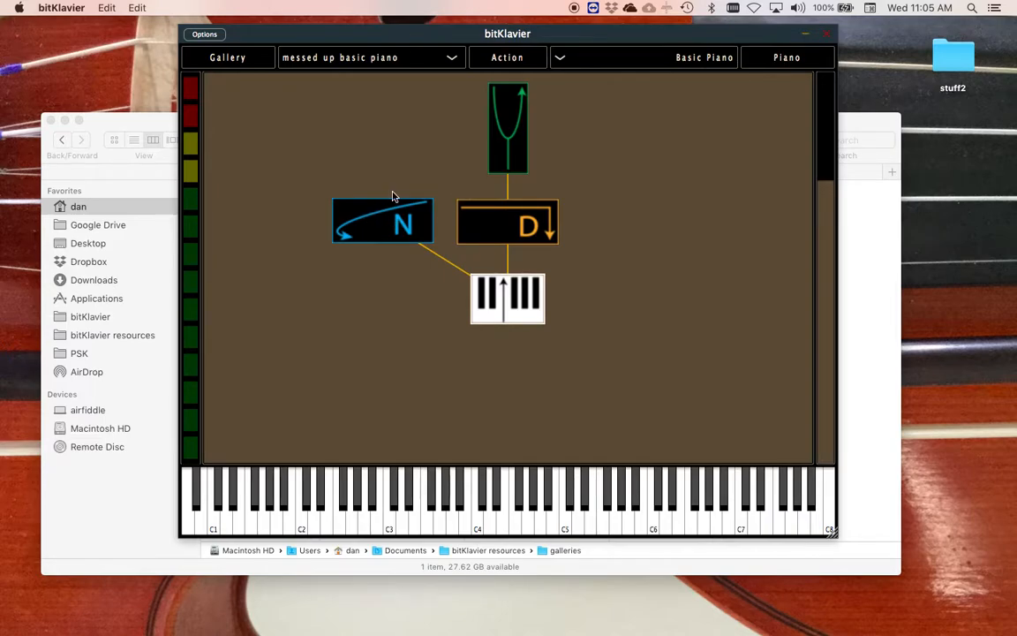
Connect the Nostalgic preparation to the Tuning preparation and adjust the positions of both.
drag(383, 211, 383, 214)
mouse_move(501, 125)
mouse_down()
mouse_move(475, 127)
mouse_move(494, 126)
mouse_up()
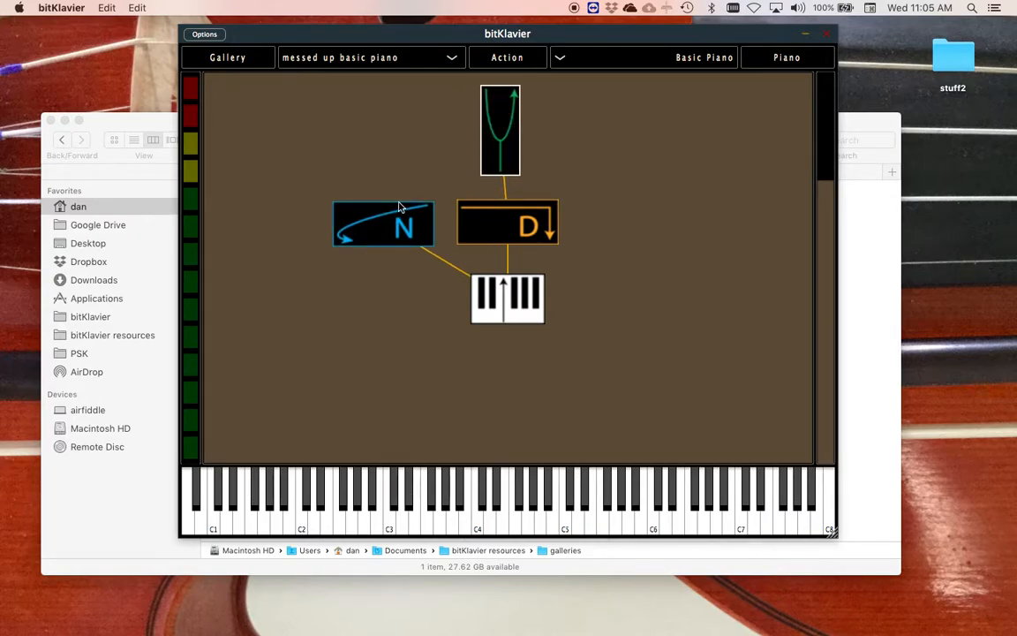
drag(382, 224, 508, 135)
drag(355, 207, 356, 198)
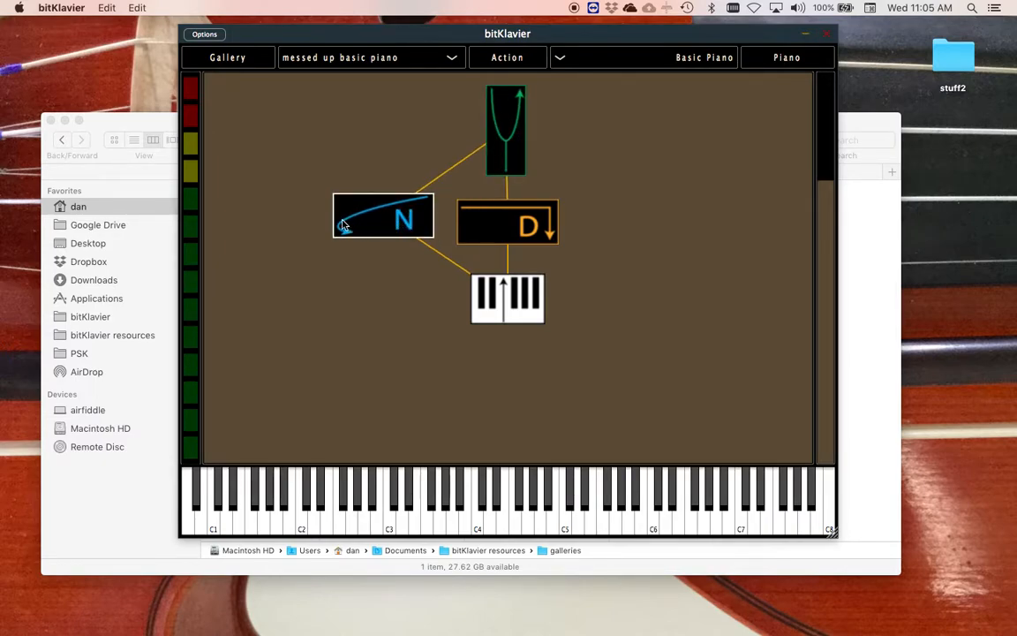
Align the Nostalgic and Direct preparations in a row.
drag(308, 228, 477, 175)
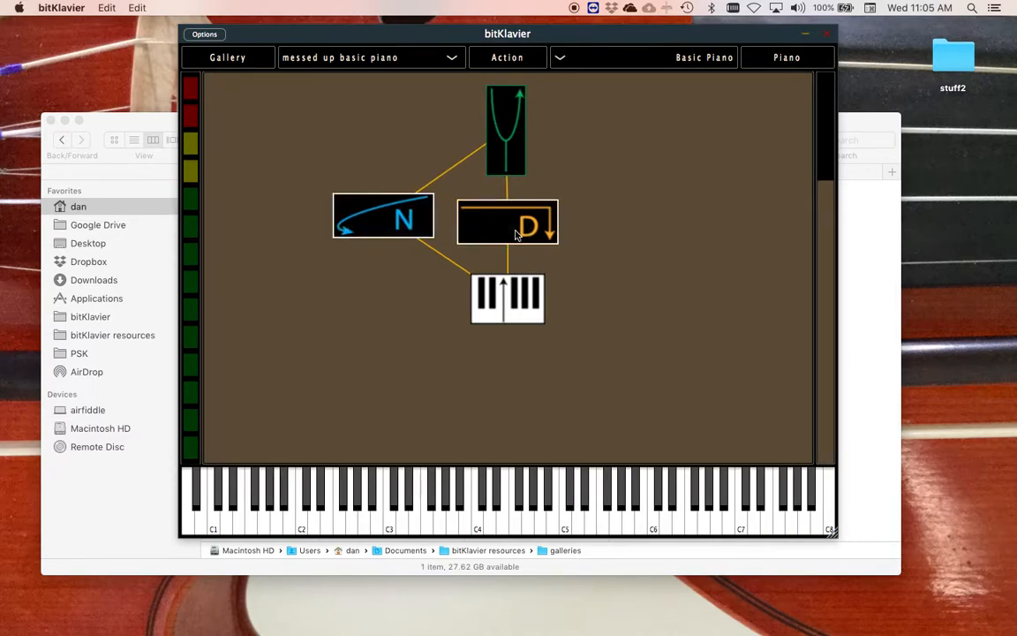
click(516, 59)
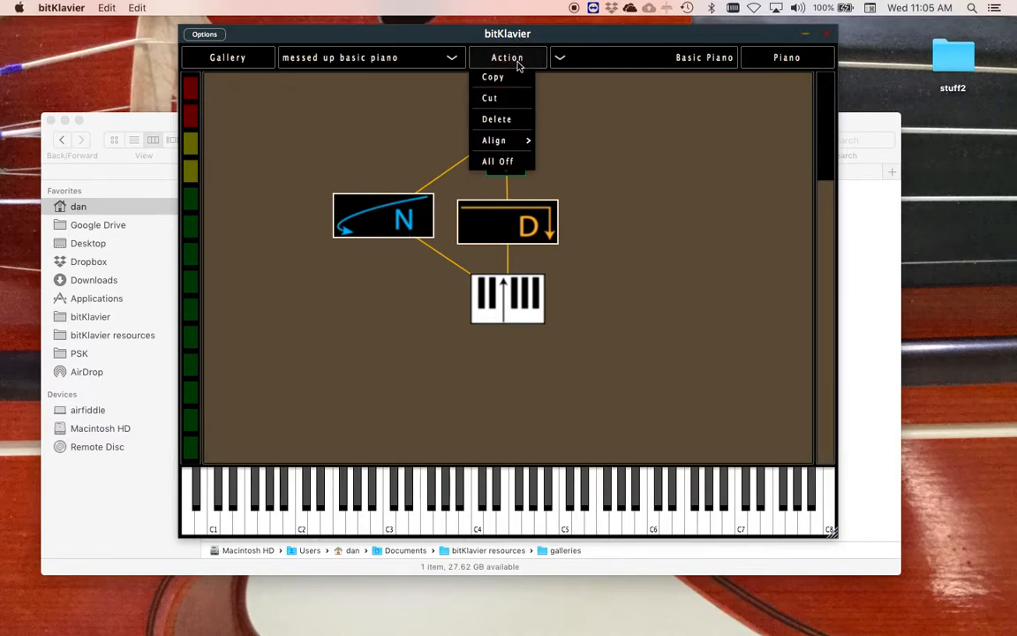
mouse_move(519, 147)
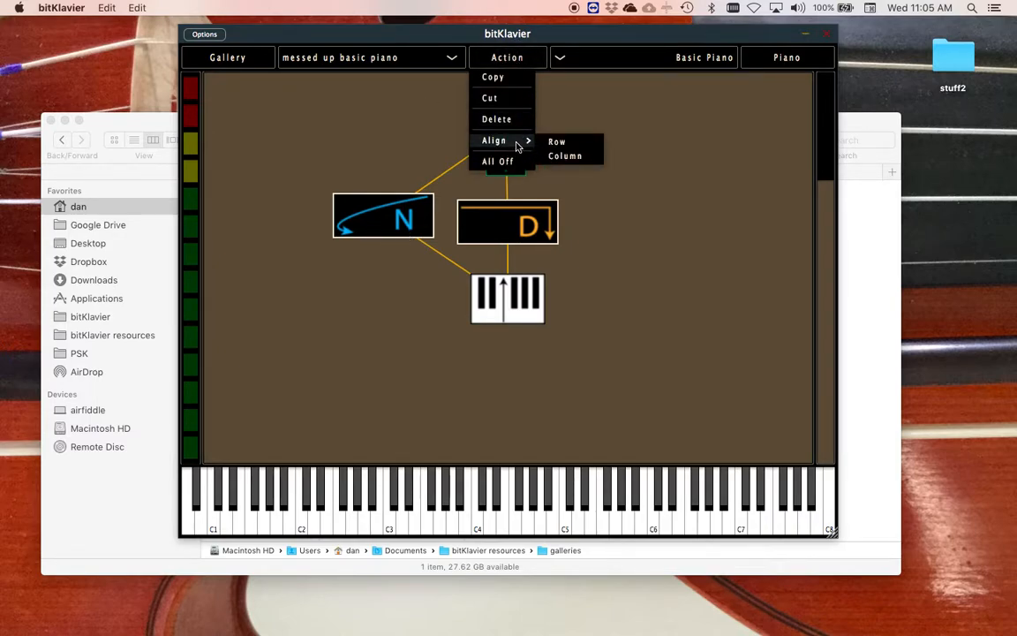
click(558, 143)
Align the Tuning, Direct and Keymap preparations in a column and deselect them.
drag(515, 360, 504, 131)
click(517, 58)
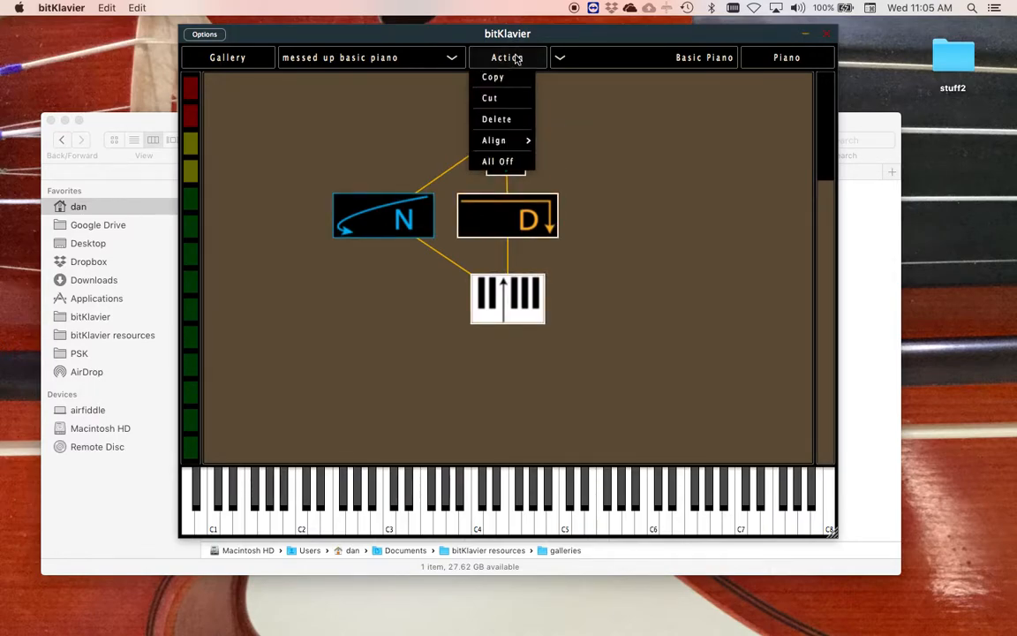
mouse_move(521, 141)
click(569, 155)
click(598, 203)
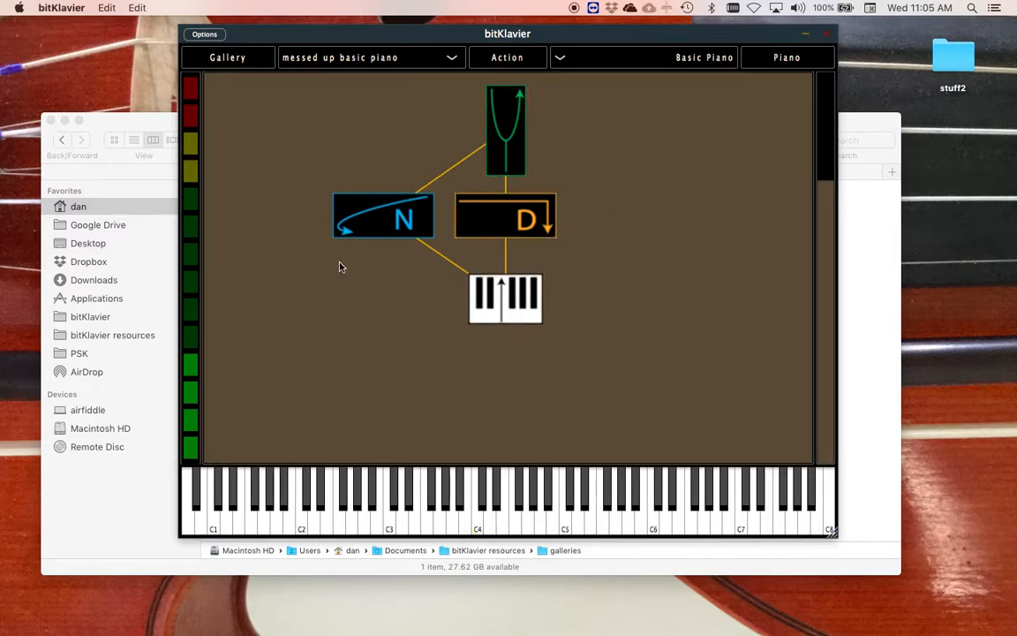
Save the edited messed up basic piano gallery and check for it in the gallery list under messedupgalleries.
click(228, 58)
click(207, 138)
click(711, 212)
click(325, 53)
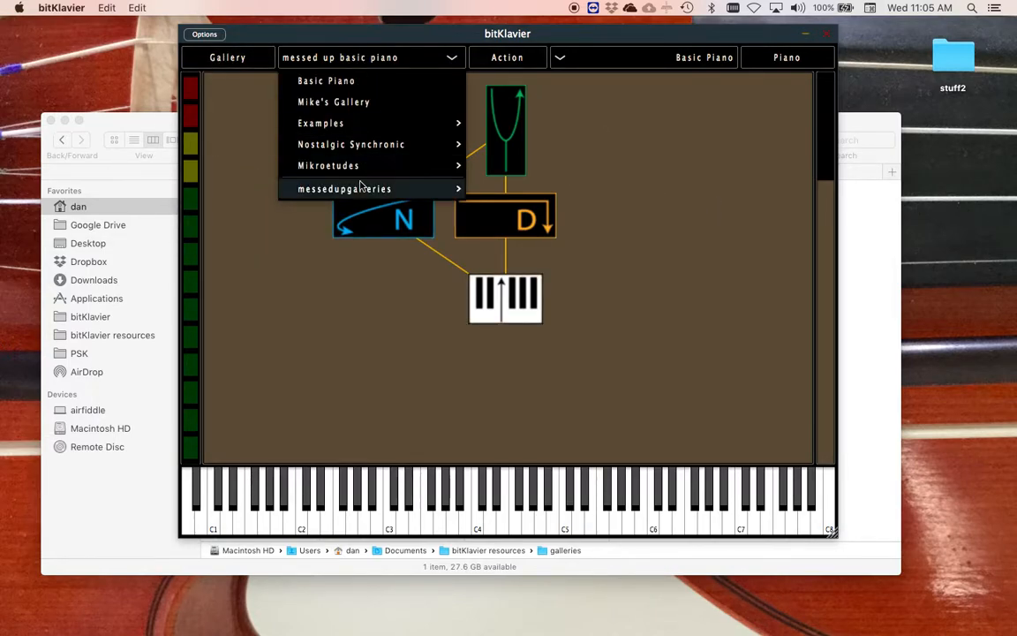